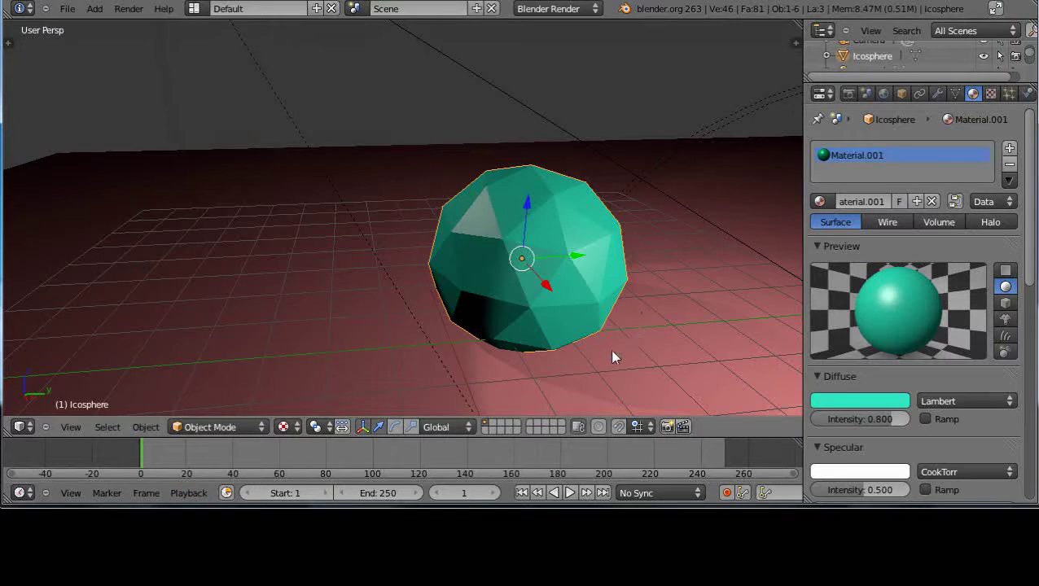
Delete the icosphere and add a new mesh Plane in its place
{"action": "scroll", "coordinate": [517, 371], "scroll_direction": "down", "scroll_amount": 3}
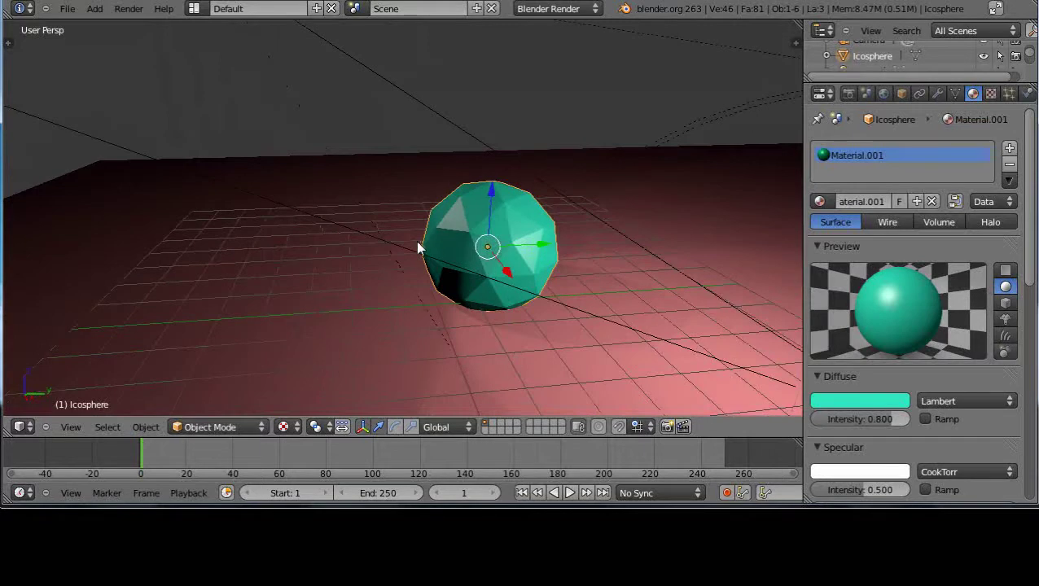
{"action": "key", "text": "x"}
{"action": "left_click", "coordinate": [501, 231]}
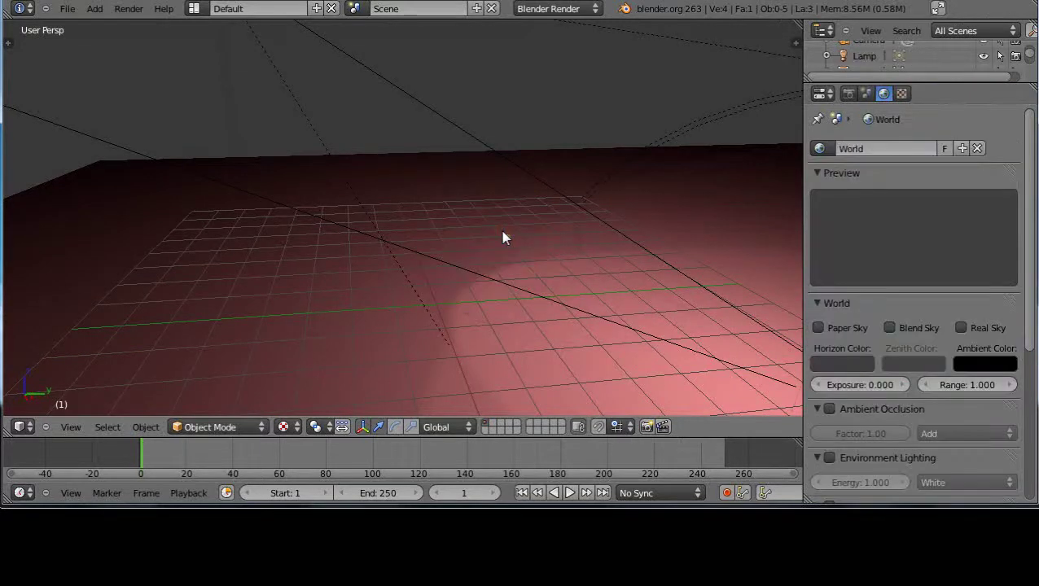
{"action": "key", "text": "shift+a"}
{"action": "mouse_move", "coordinate": [503, 234]}
{"action": "left_click", "coordinate": [555, 234]}
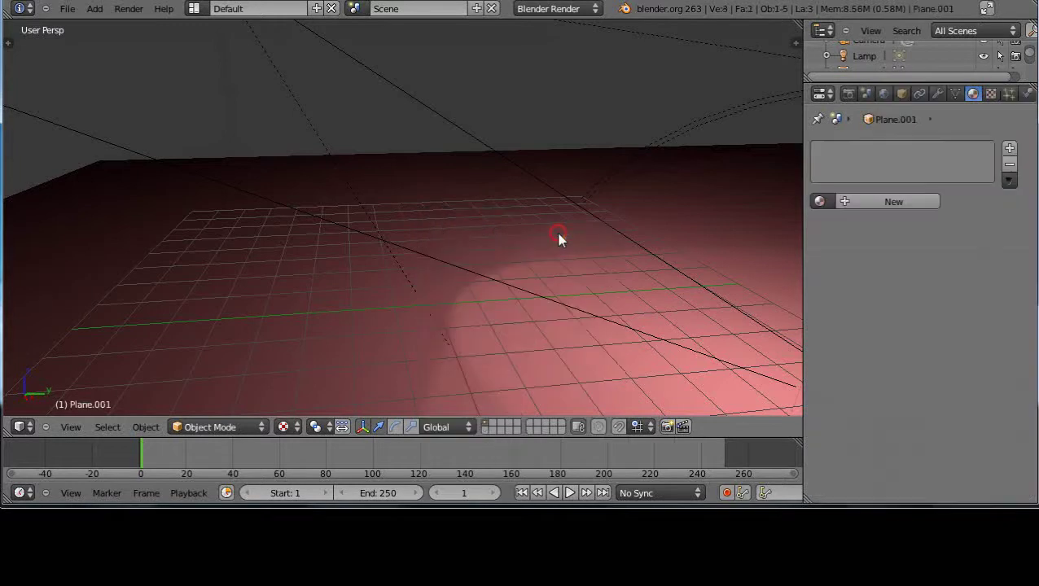
{"action": "scroll", "coordinate": [448, 285], "scroll_direction": "down", "scroll_amount": 3}
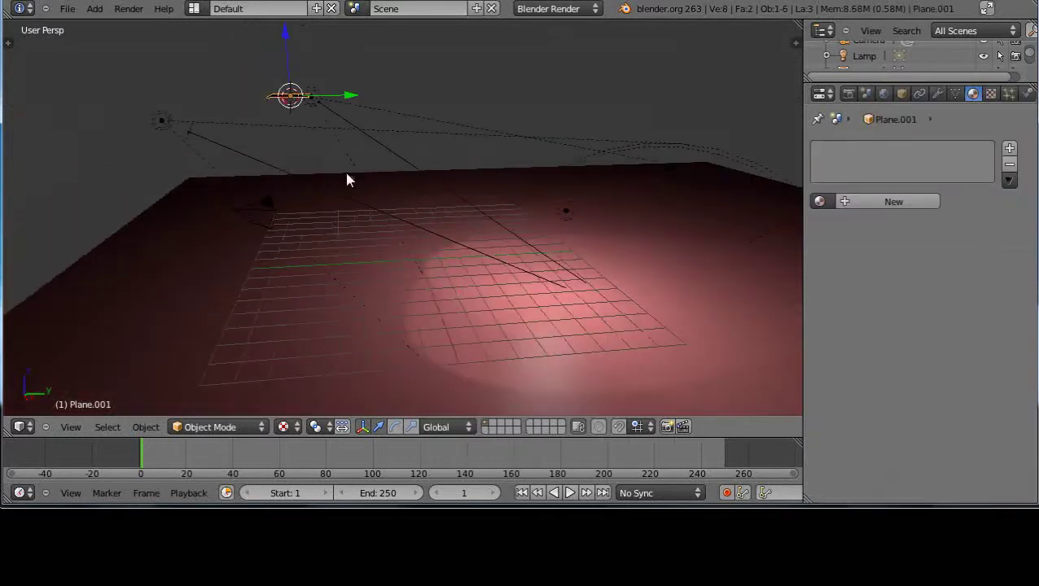
Snap the 3D cursor to the scene centre and move the plane onto it
{"action": "key", "text": "shift+s"}
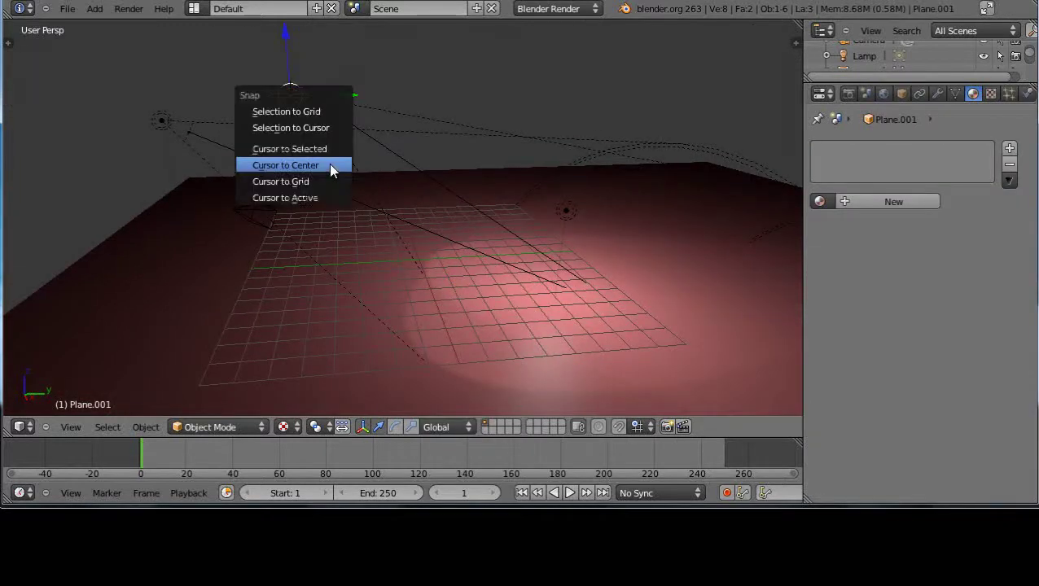
{"action": "left_click", "coordinate": [306, 167]}
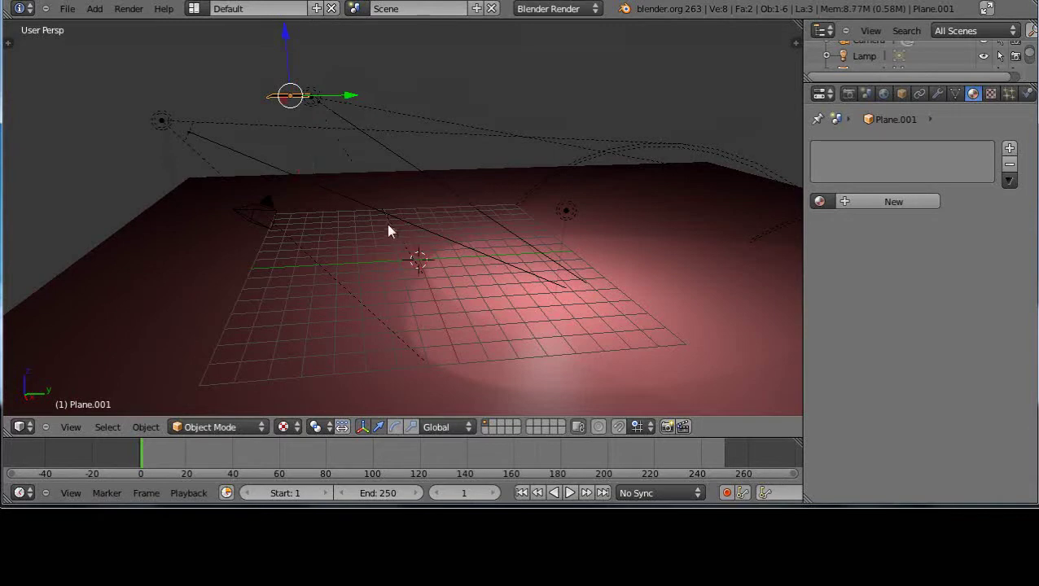
{"action": "key", "text": "shift+s"}
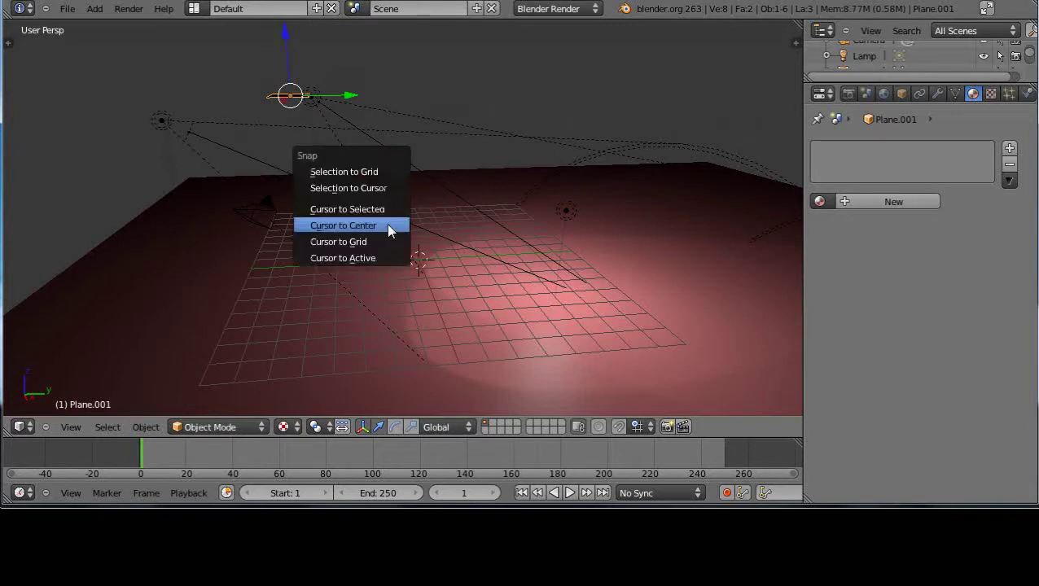
{"action": "left_click", "coordinate": [349, 189]}
Lift the plane slightly above the floor along the Z axis
{"action": "scroll", "coordinate": [432, 304], "scroll_direction": "up", "scroll_amount": 4}
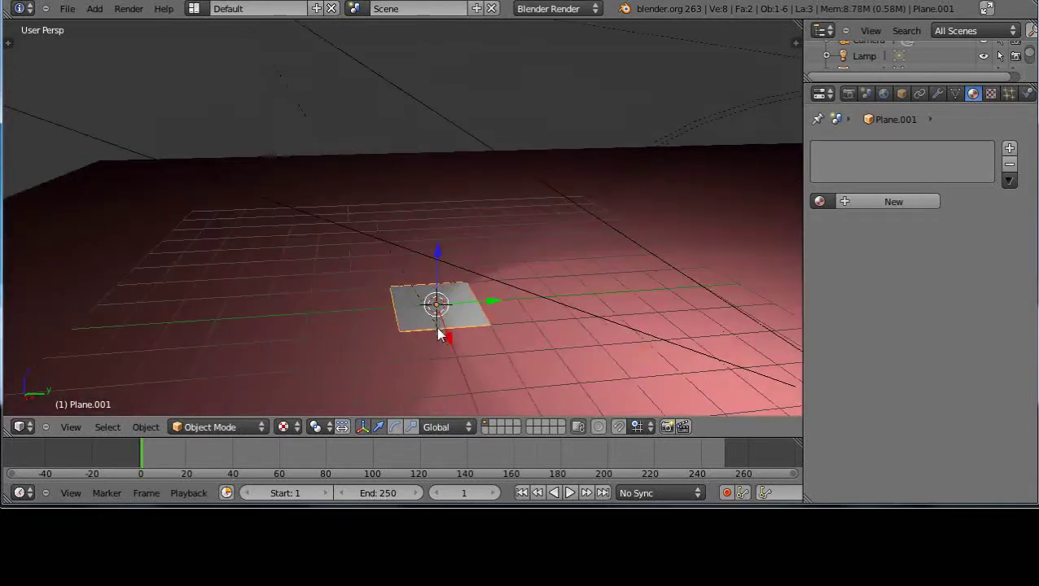
{"action": "middle_click_drag", "start_coordinate": [438, 333], "coordinate": [434, 316]}
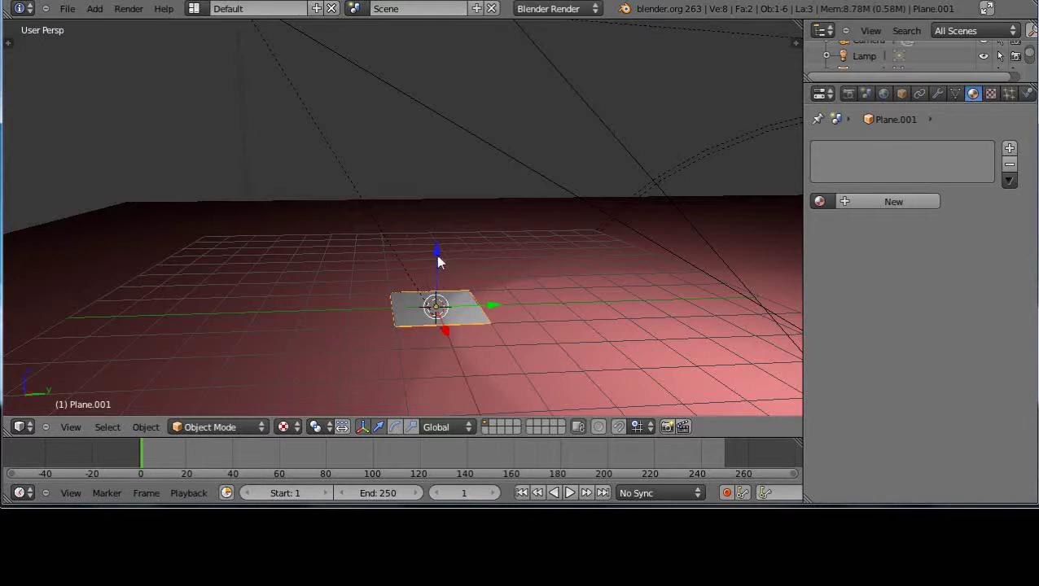
{"action": "left_click_drag", "start_coordinate": [437, 249], "coordinate": [434, 204]}
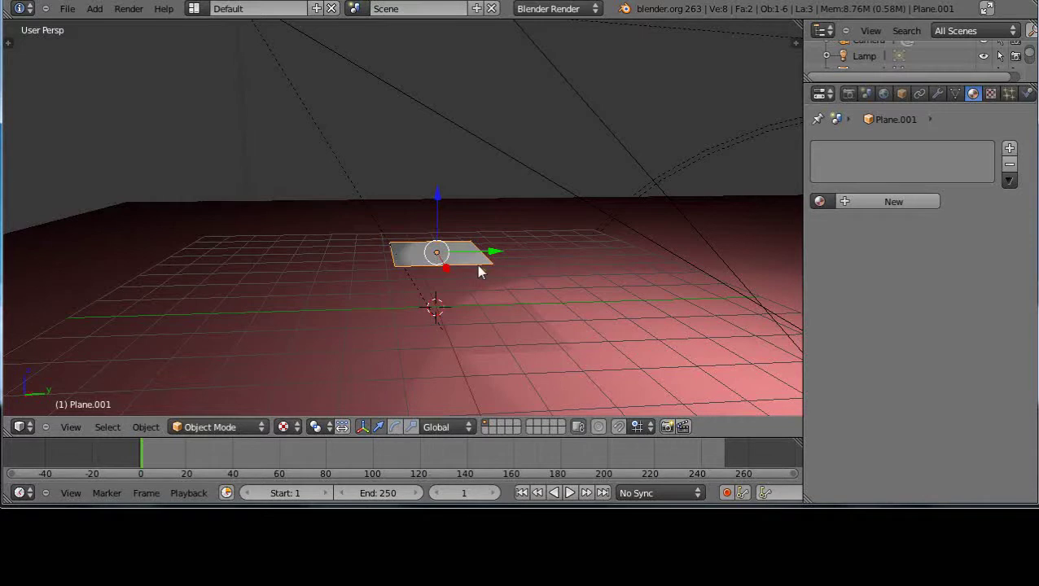
Add a particle system to Plane.001 and increase its Normal emission velocity
{"action": "left_click", "coordinate": [1008, 93]}
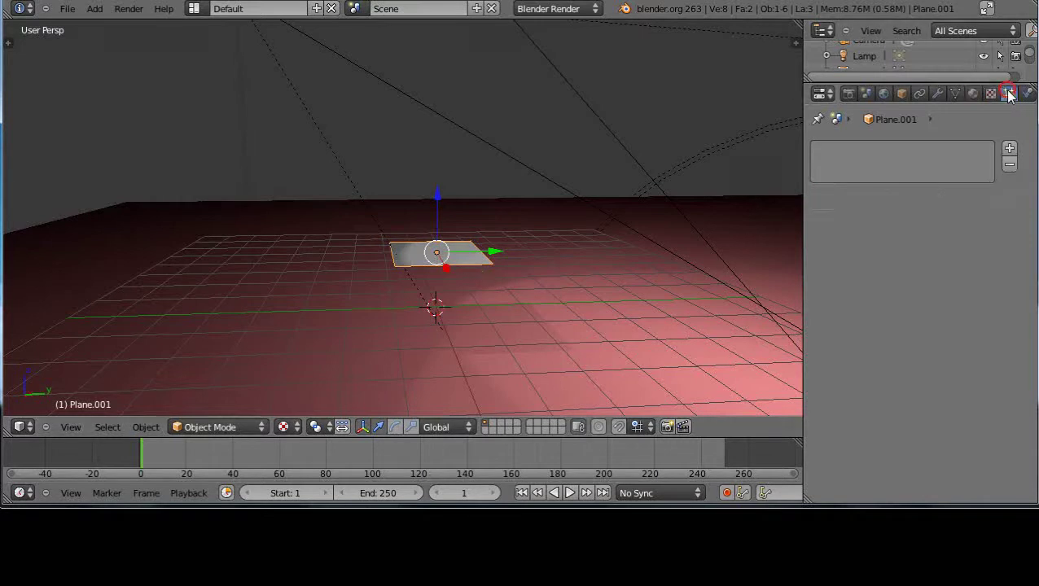
{"action": "left_click", "coordinate": [1010, 148]}
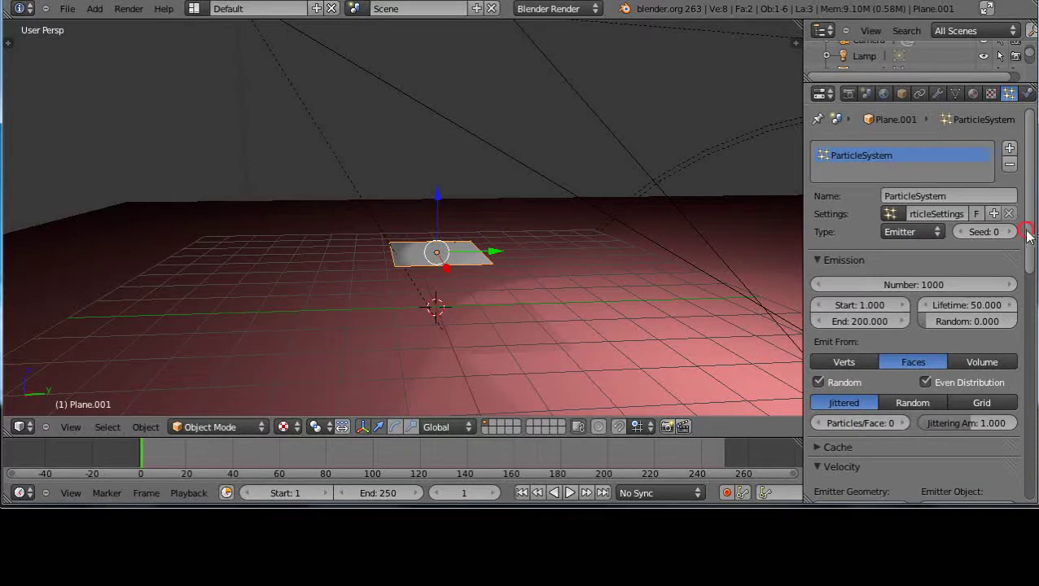
{"action": "left_click_drag", "start_coordinate": [1028, 233], "coordinate": [1013, 341]}
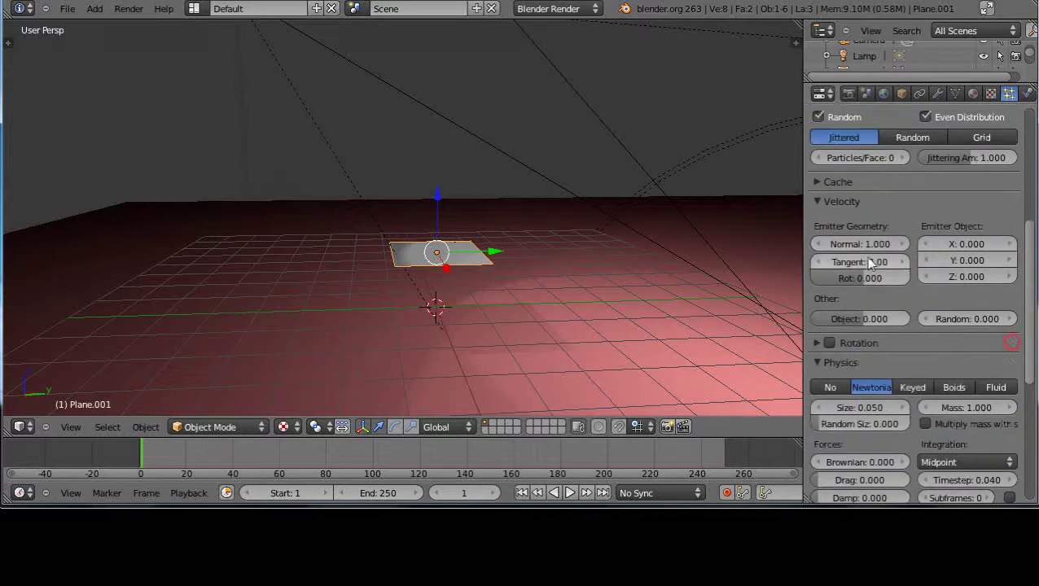
{"action": "left_click_drag", "start_coordinate": [845, 244], "coordinate": [961, 249]}
Rotate the plane on edge around X and move it left along X
{"action": "key", "text": "r"}
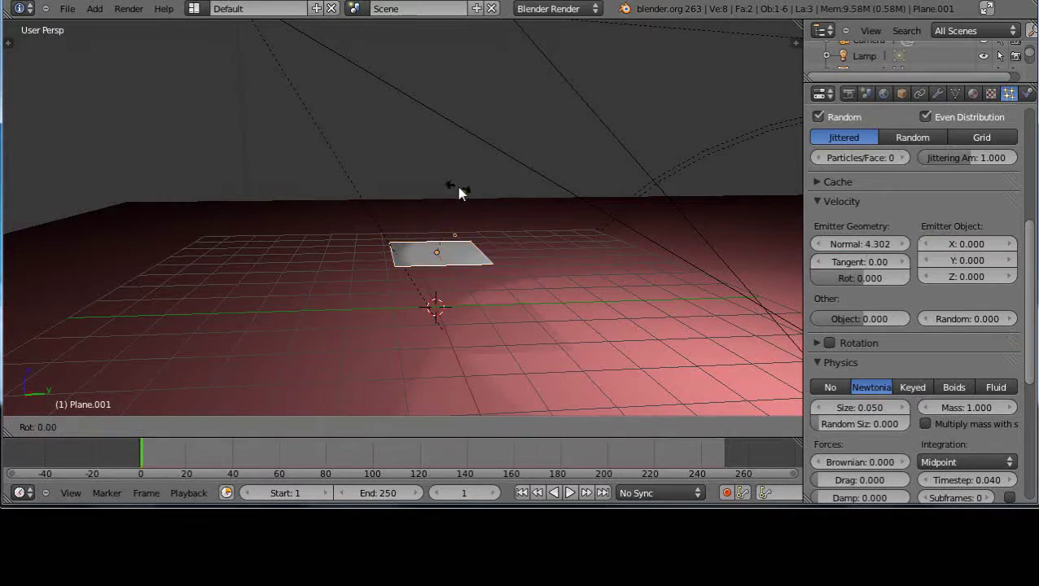
{"action": "key", "text": "x"}
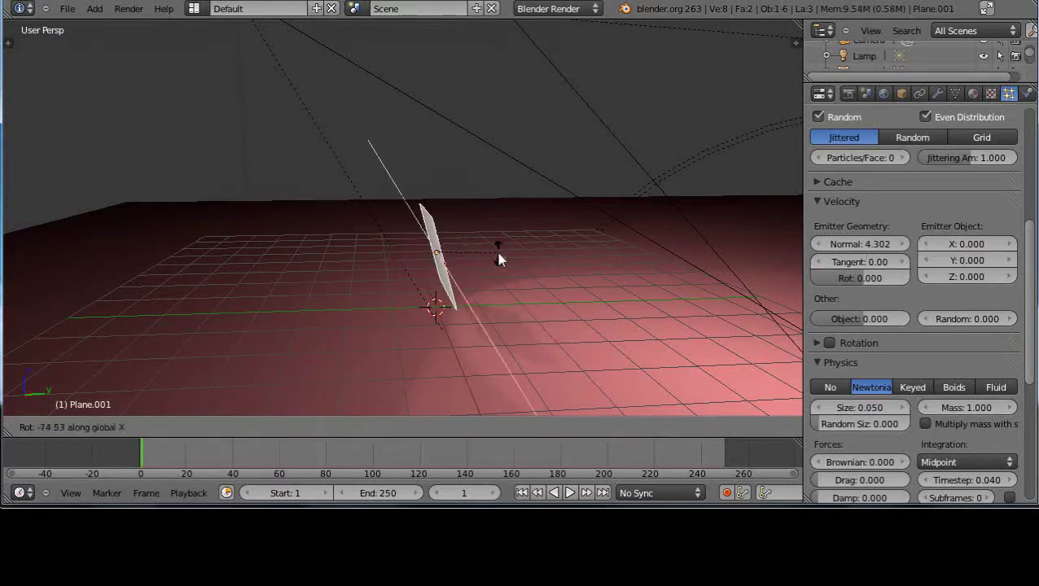
{"action": "left_click", "coordinate": [497, 256]}
{"action": "key", "text": "g"}
{"action": "key", "text": "x"}
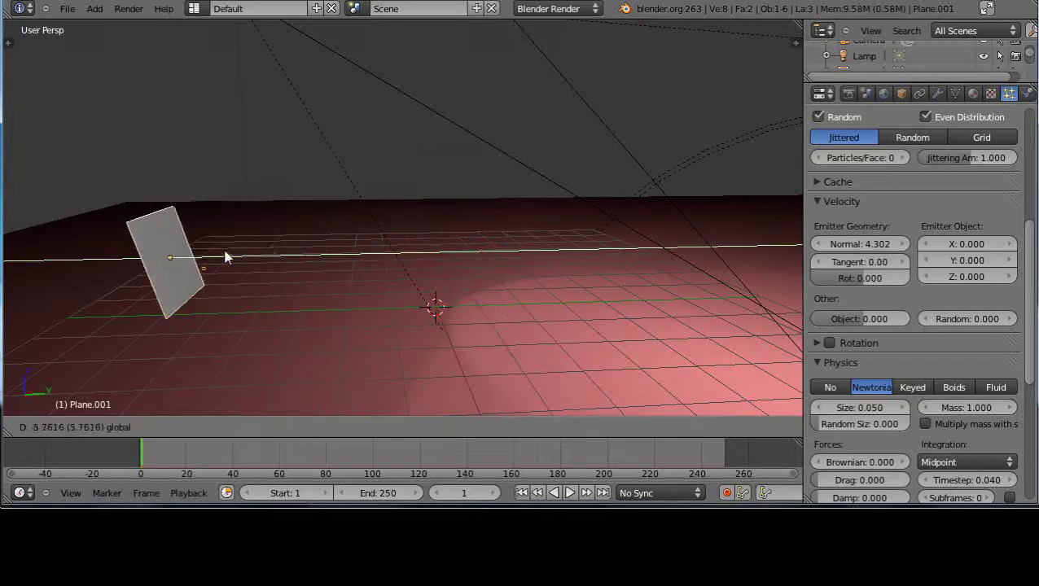
{"action": "left_click", "coordinate": [224, 255]}
Preview the particle emission and raise the Normal velocity to 9.390
{"action": "key", "text": "alt+a"}
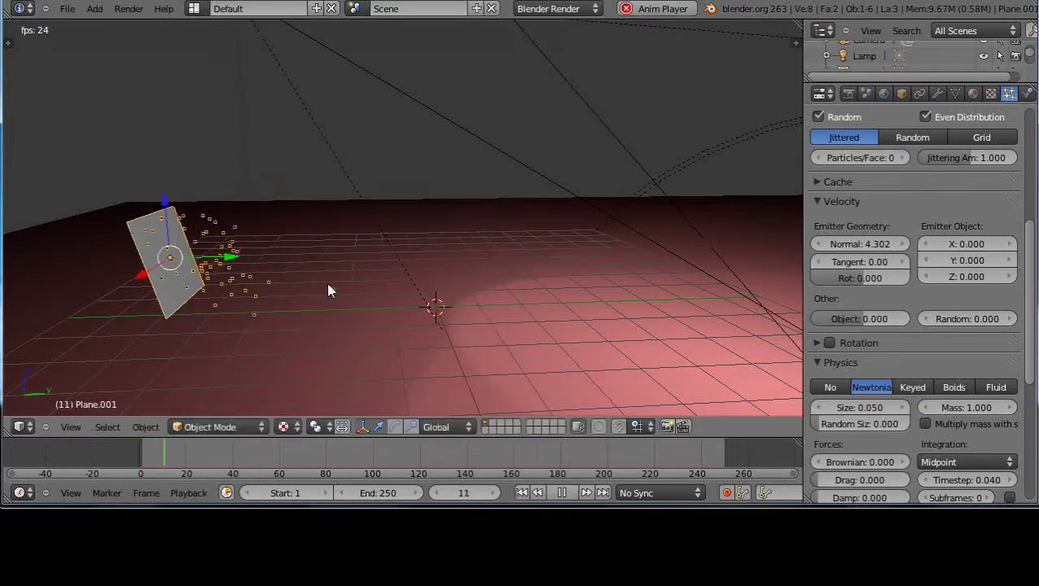
{"action": "key", "text": "Escape"}
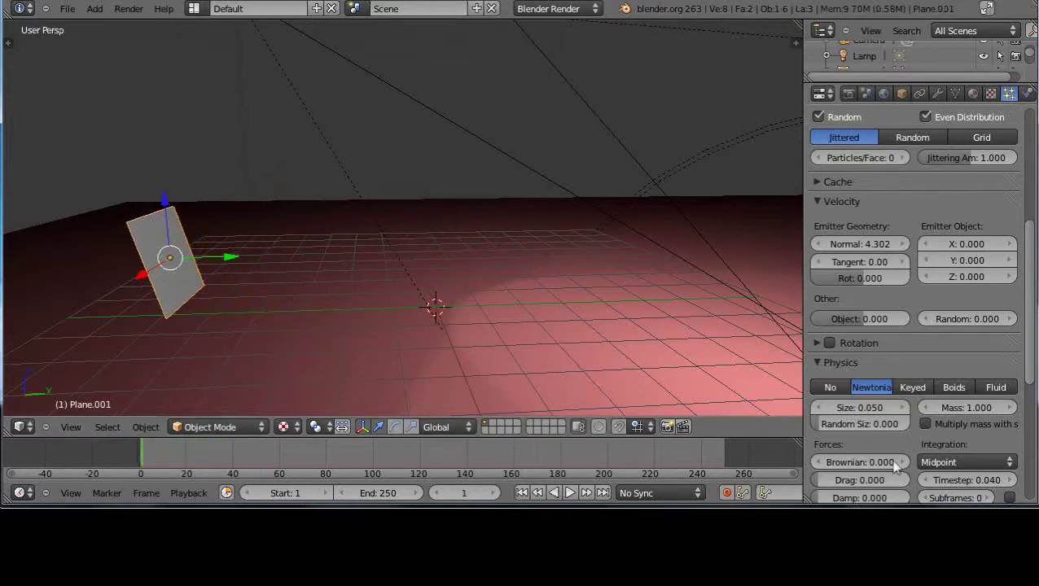
{"action": "left_click_drag", "start_coordinate": [1026, 242], "coordinate": [1030, 204]}
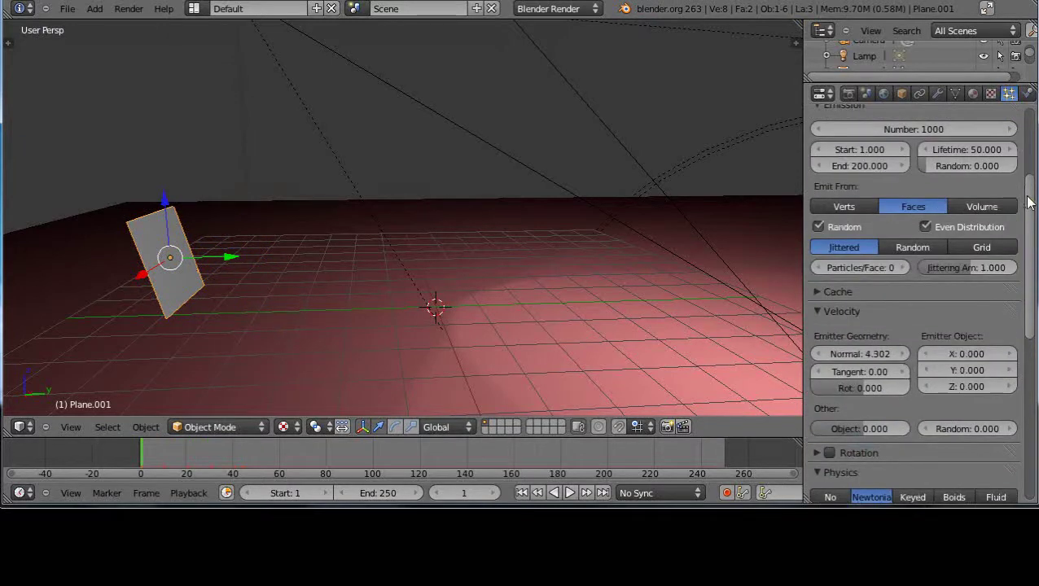
{"action": "left_click_drag", "start_coordinate": [829, 359], "coordinate": [957, 350]}
{"action": "key", "text": "alt+a"}
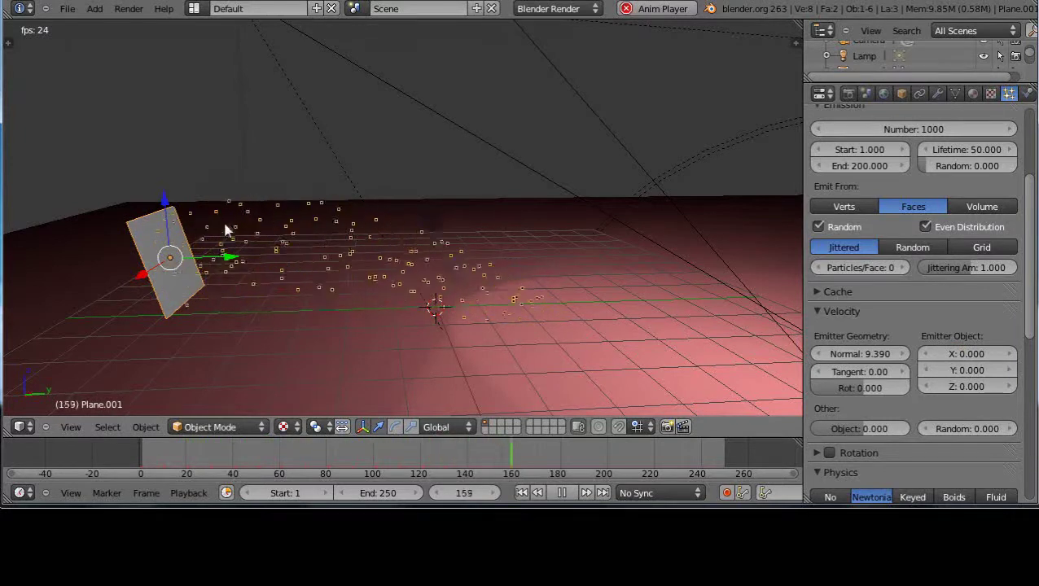
Scale the plane down while keeping its Y size unchanged
{"action": "key", "text": "s"}
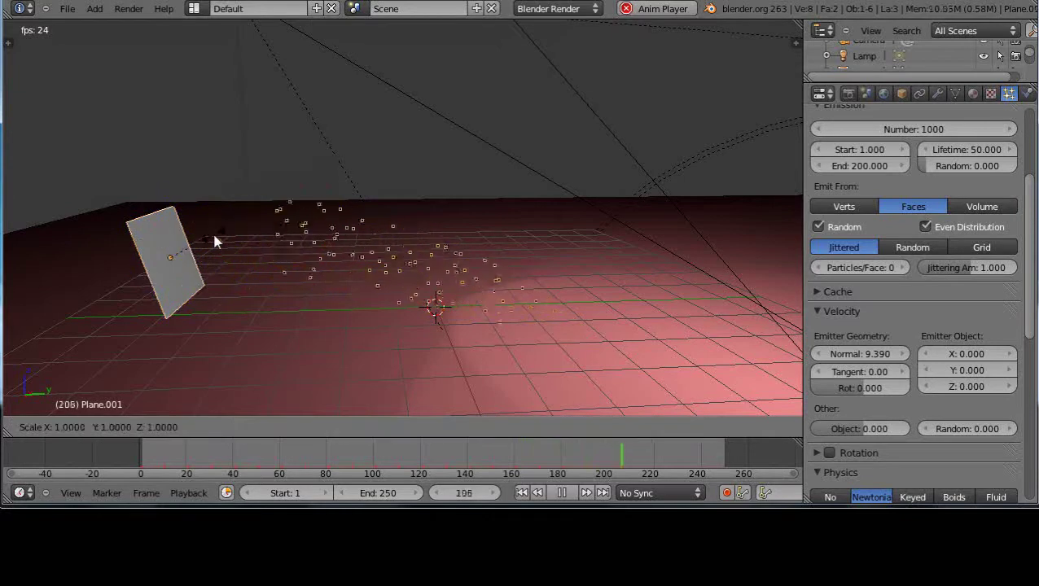
{"action": "key", "text": "shift+y"}
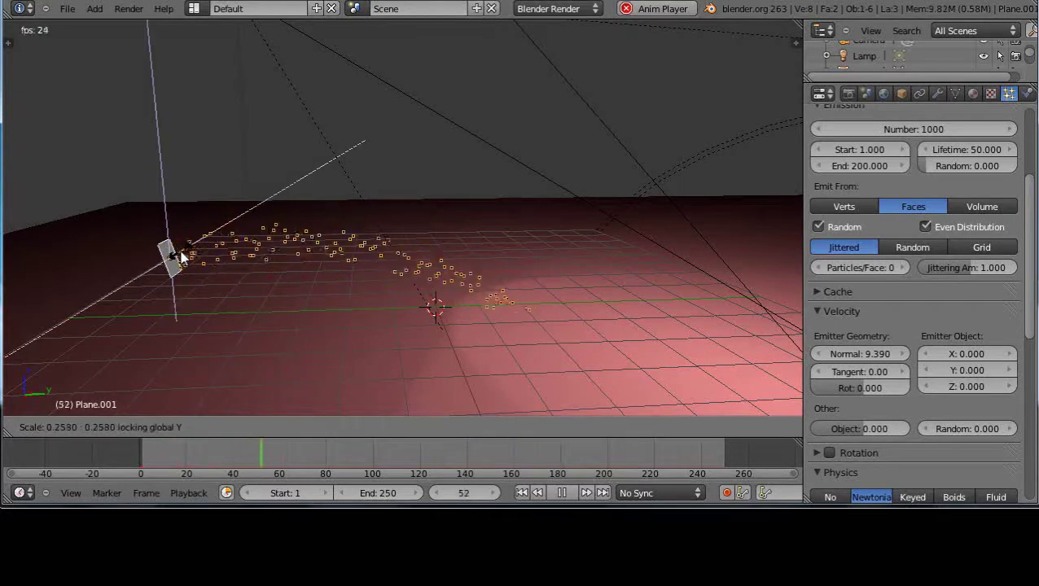
{"action": "left_click", "coordinate": [182, 257]}
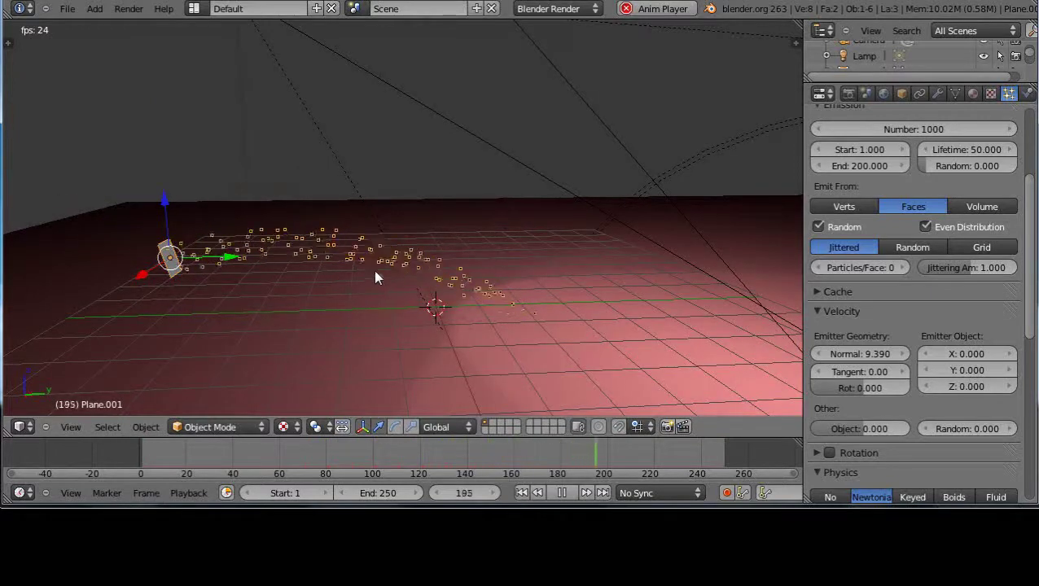
{"action": "key", "text": "Escape"}
Enable Dynamic Paint on Plane.001 and add Brush settings
{"action": "left_click", "coordinate": [1027, 94]}
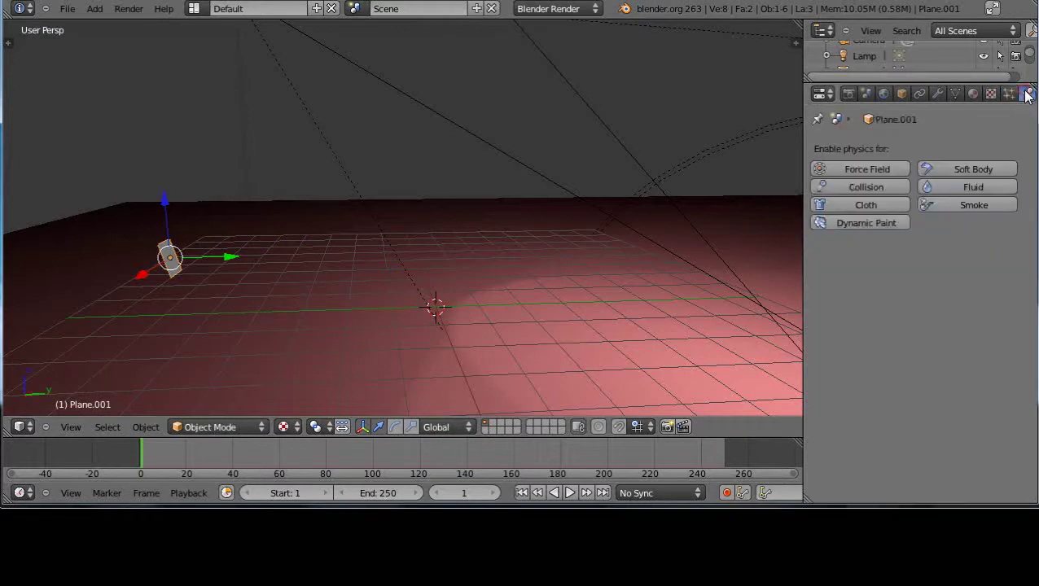
{"action": "left_click", "coordinate": [862, 224]}
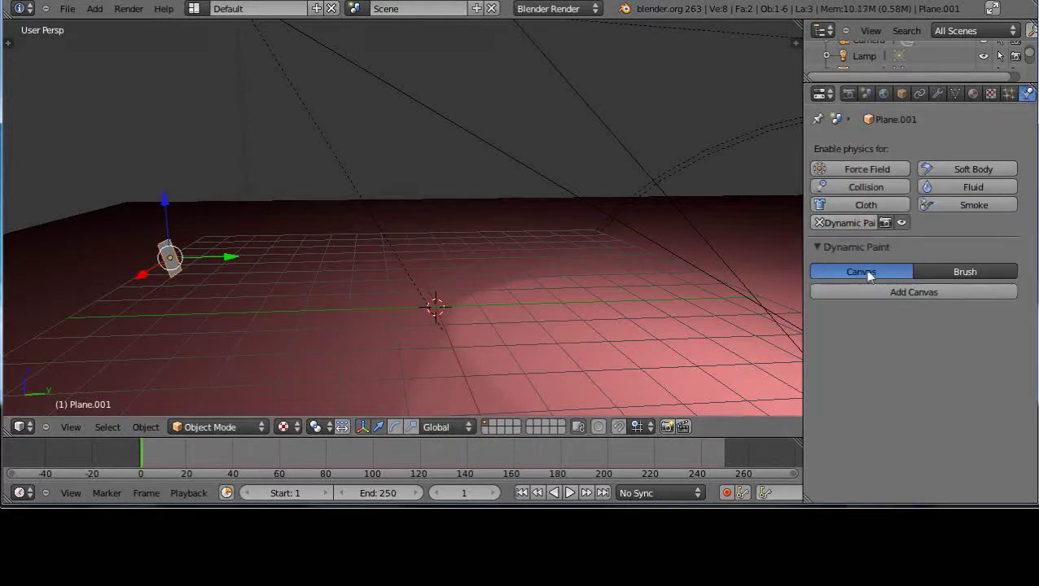
{"action": "left_click", "coordinate": [969, 272]}
{"action": "left_click", "coordinate": [933, 293]}
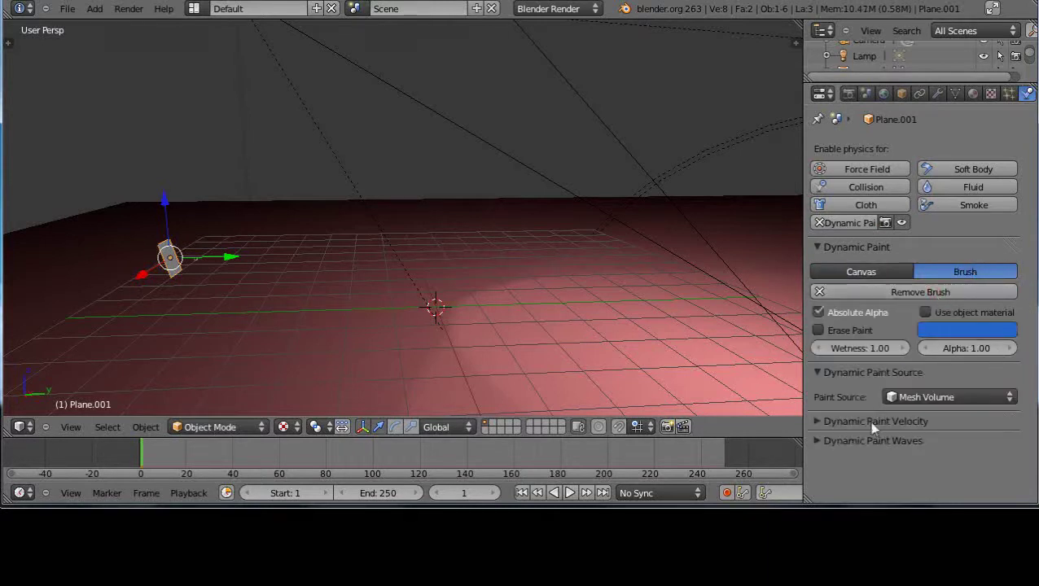
Set the brush Paint Source to Particle System using ParticleSystem
{"action": "left_click", "coordinate": [940, 396]}
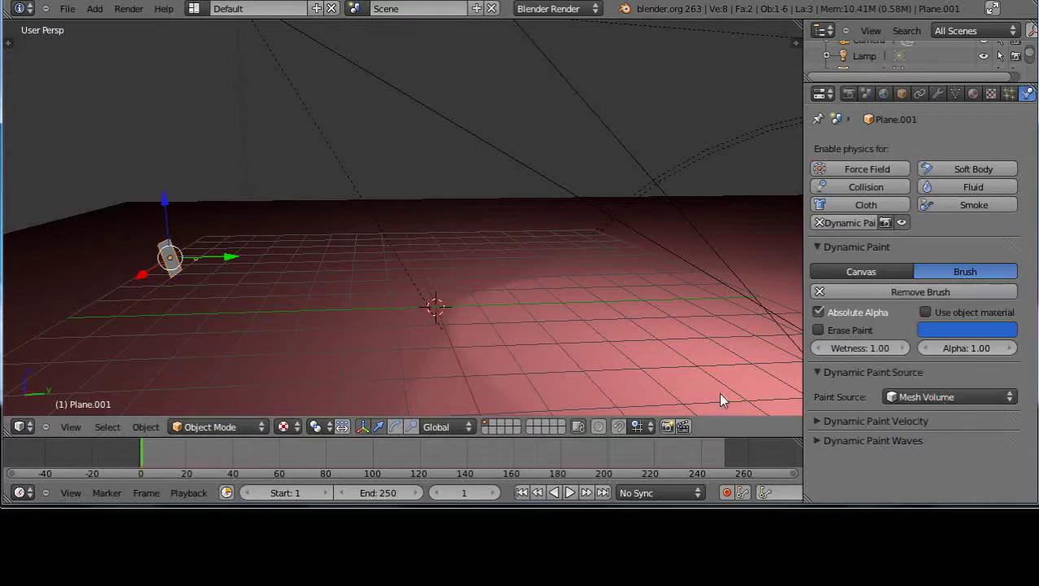
{"action": "left_click", "coordinate": [904, 396]}
{"action": "left_click", "coordinate": [911, 382]}
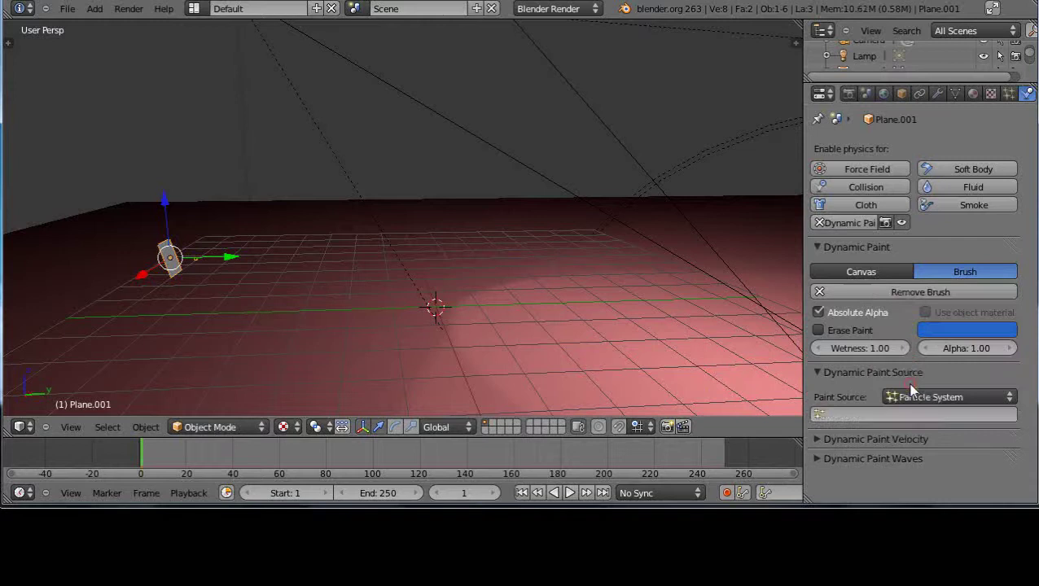
{"action": "left_click", "coordinate": [867, 416]}
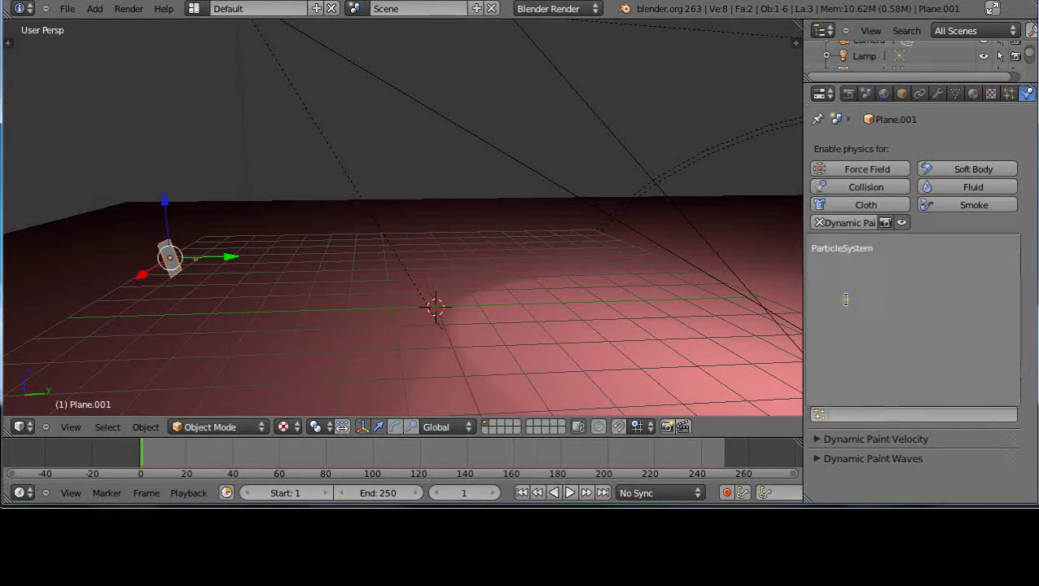
{"action": "left_click", "coordinate": [836, 248]}
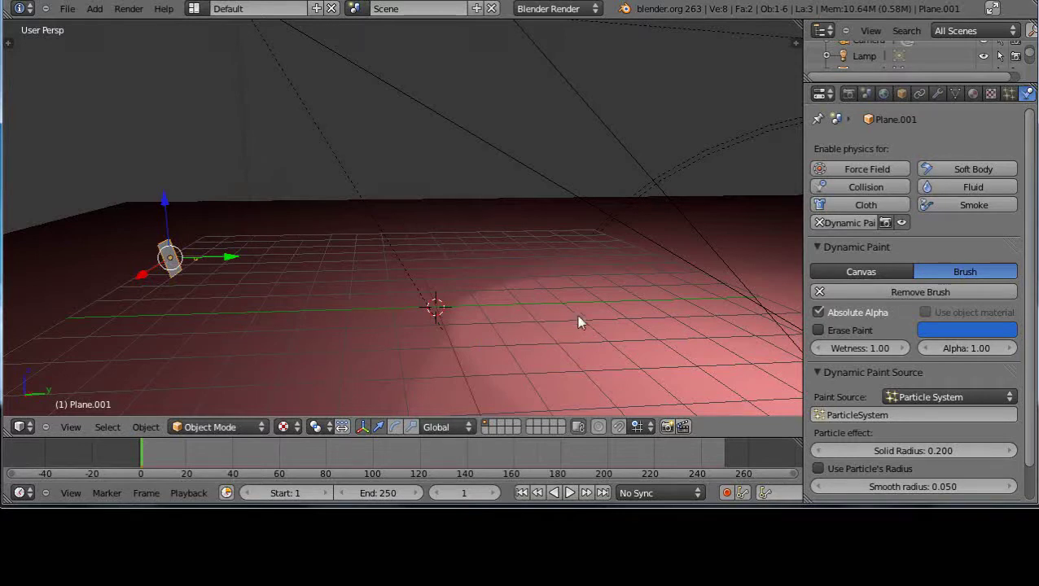
Select the large floor plane and enable Dynamic Paint in its Physics tab
{"action": "right_click", "coordinate": [514, 372]}
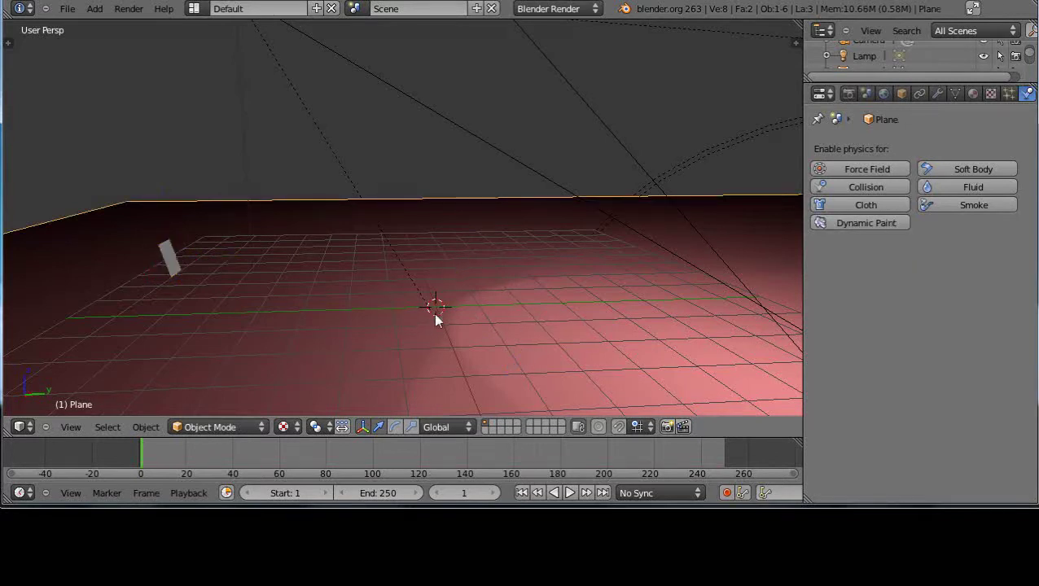
{"action": "scroll", "coordinate": [445, 309], "scroll_direction": "down", "scroll_amount": 5}
{"action": "left_click_drag", "start_coordinate": [591, 231], "coordinate": [592, 218]}
{"action": "scroll", "coordinate": [295, 314], "scroll_direction": "up", "scroll_amount": 4}
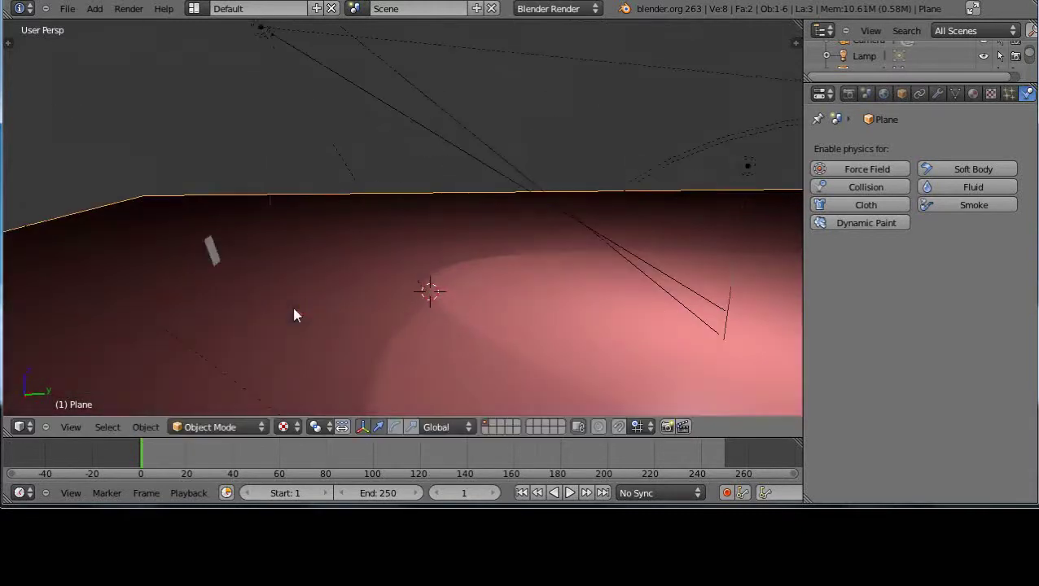
{"action": "scroll", "coordinate": [530, 350], "scroll_direction": "down", "scroll_amount": 4}
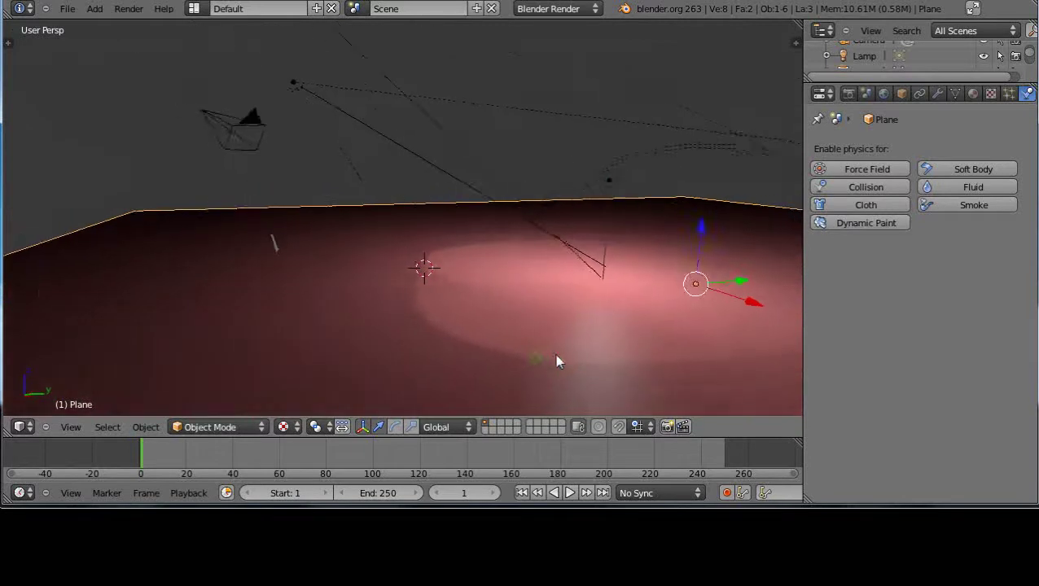
{"action": "middle_click_drag", "start_coordinate": [571, 359], "coordinate": [561, 359]}
{"action": "middle_click_drag", "start_coordinate": [399, 336], "coordinate": [364, 348]}
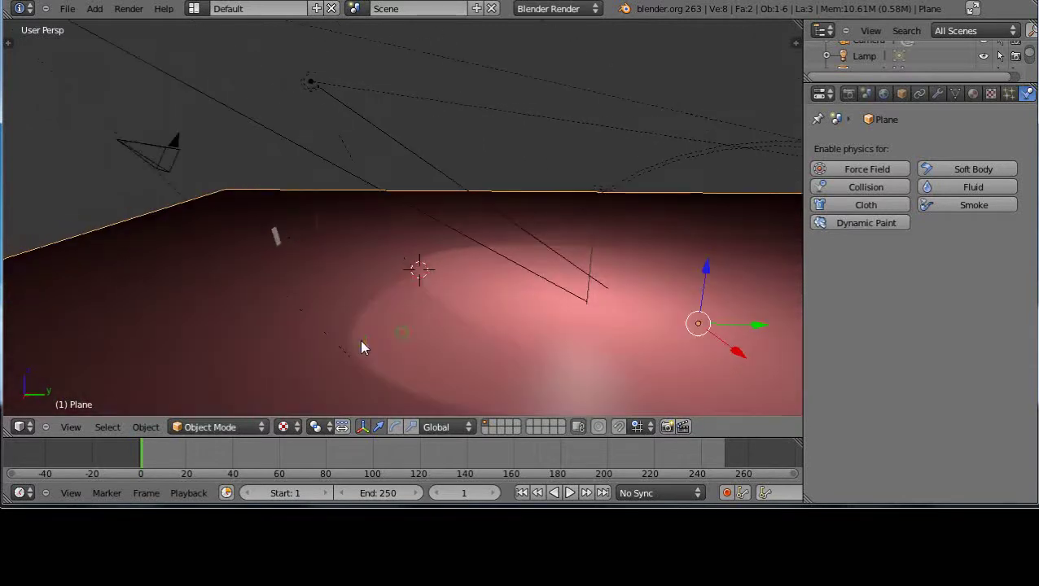
{"action": "middle_click_drag", "start_coordinate": [478, 364], "coordinate": [412, 334]}
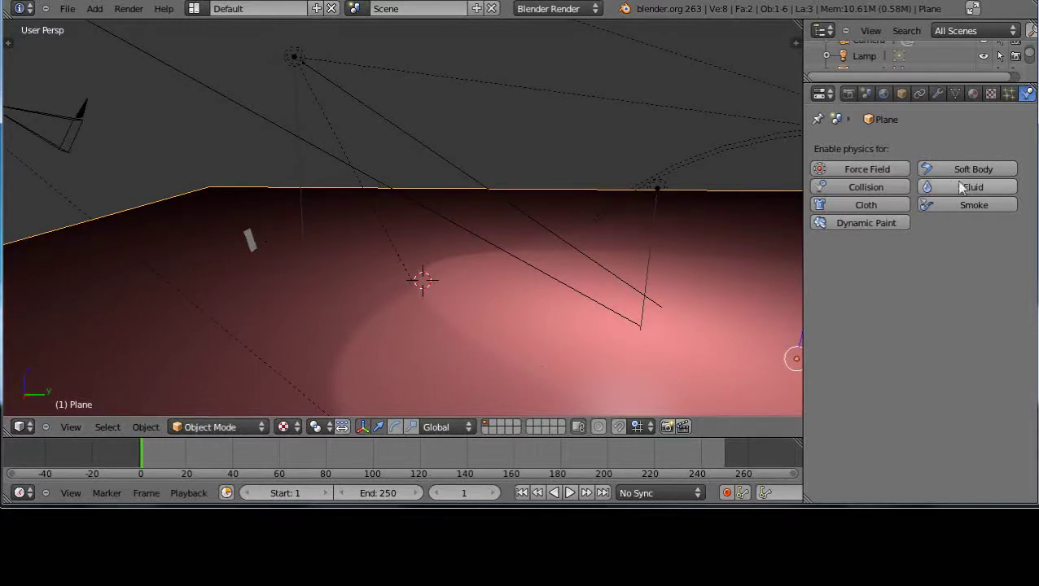
{"action": "left_click", "coordinate": [865, 221]}
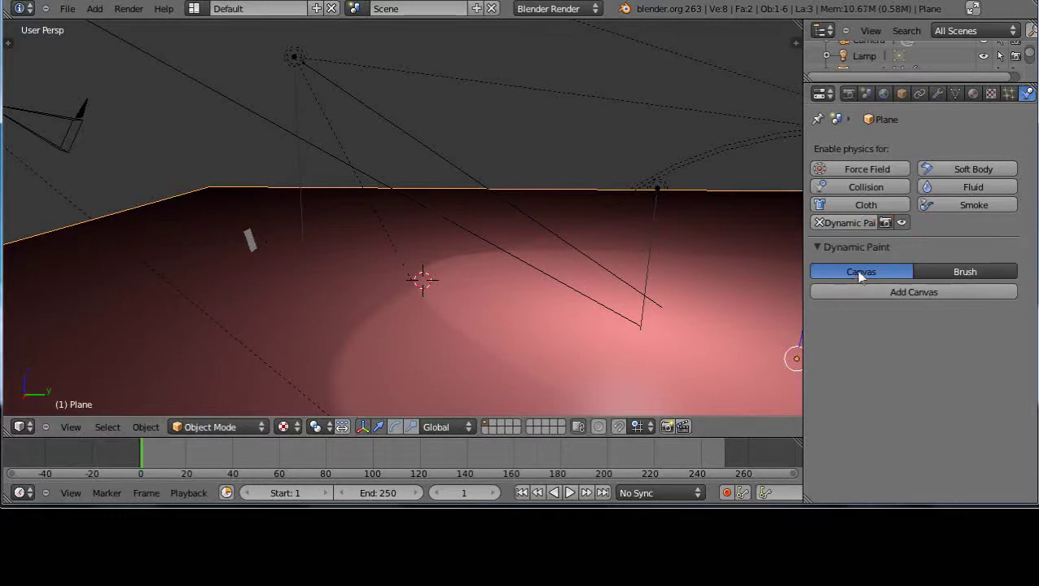
Add a Dynamic Paint canvas to the floor plane, creating a Paint surface
{"action": "left_click", "coordinate": [893, 290]}
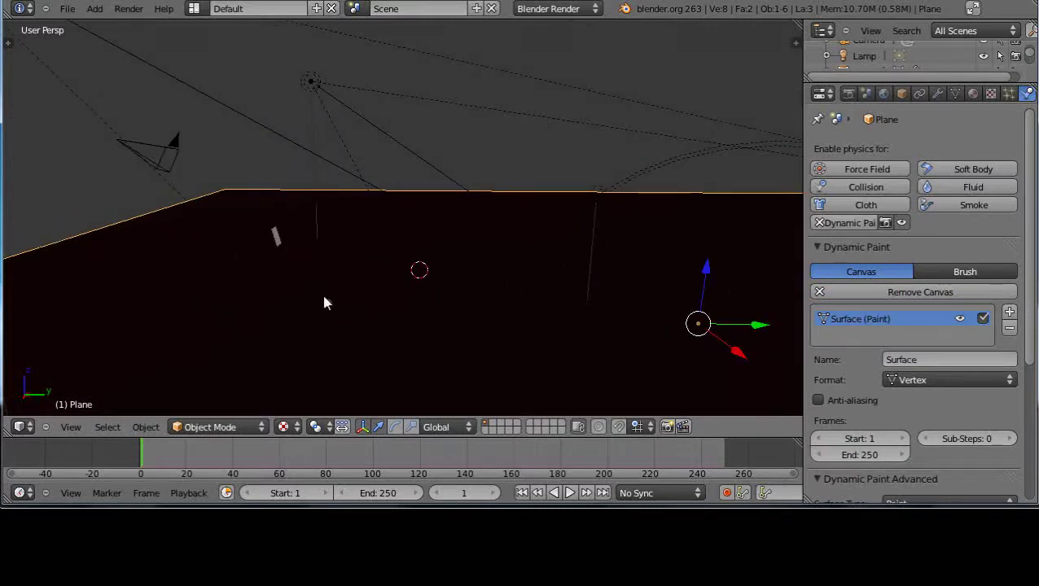
{"action": "middle_click_drag", "start_coordinate": [325, 302], "coordinate": [320, 279]}
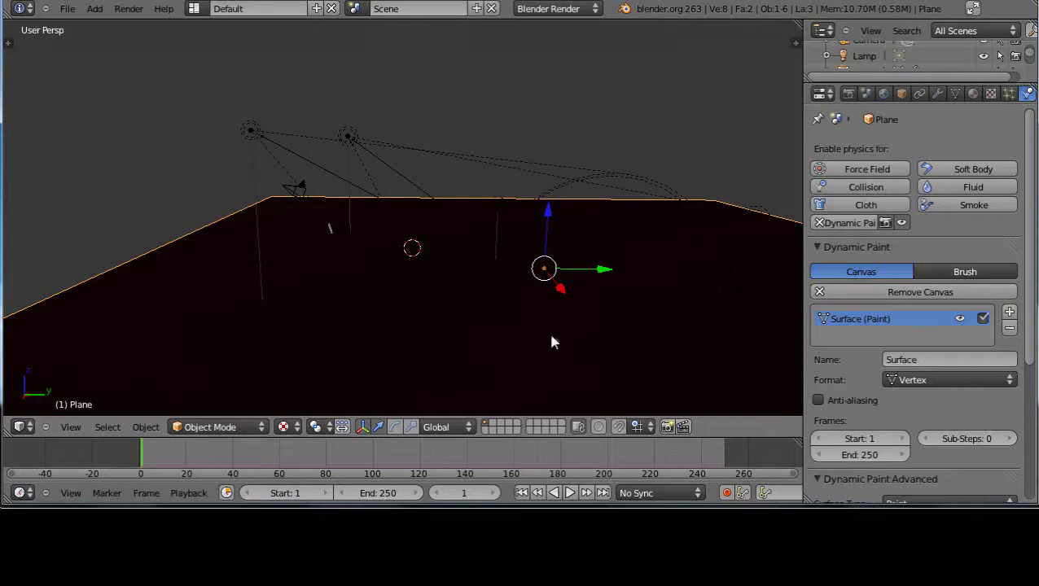
{"action": "middle_click_drag", "start_coordinate": [552, 342], "coordinate": [538, 342]}
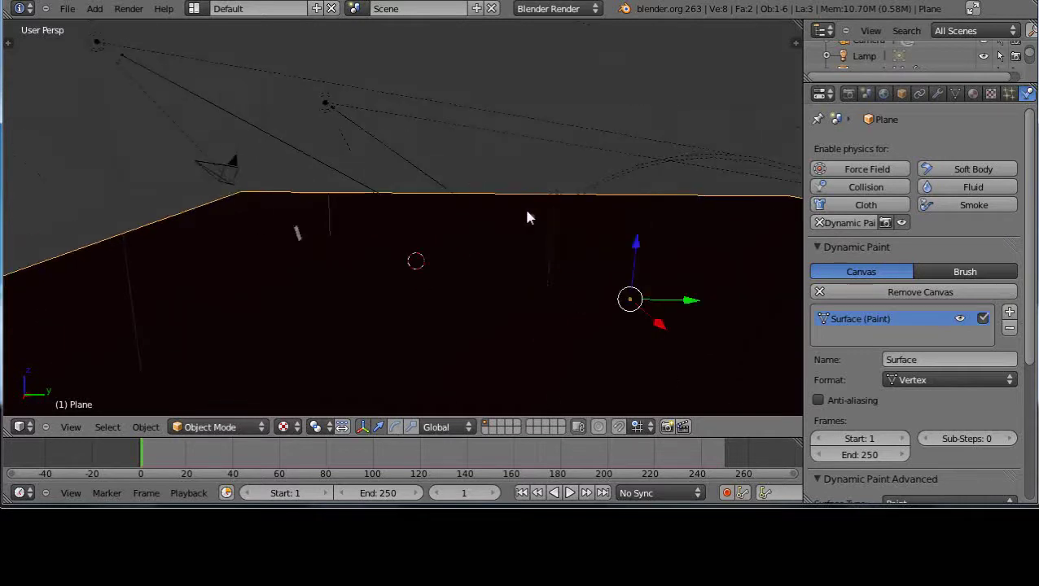
{"action": "scroll", "coordinate": [525, 338], "scroll_direction": "up", "scroll_amount": 4}
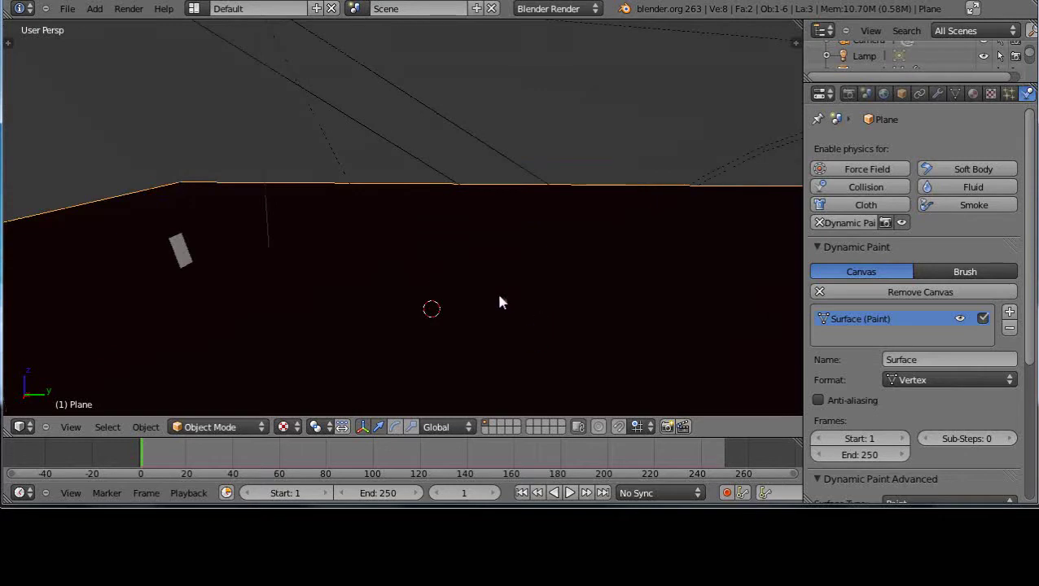
In Edit Mode, subdivide the floor plane six times to reach 4096 faces
{"action": "key", "text": "Tab"}
{"action": "middle_click_drag", "start_coordinate": [505, 294], "coordinate": [505, 295]}
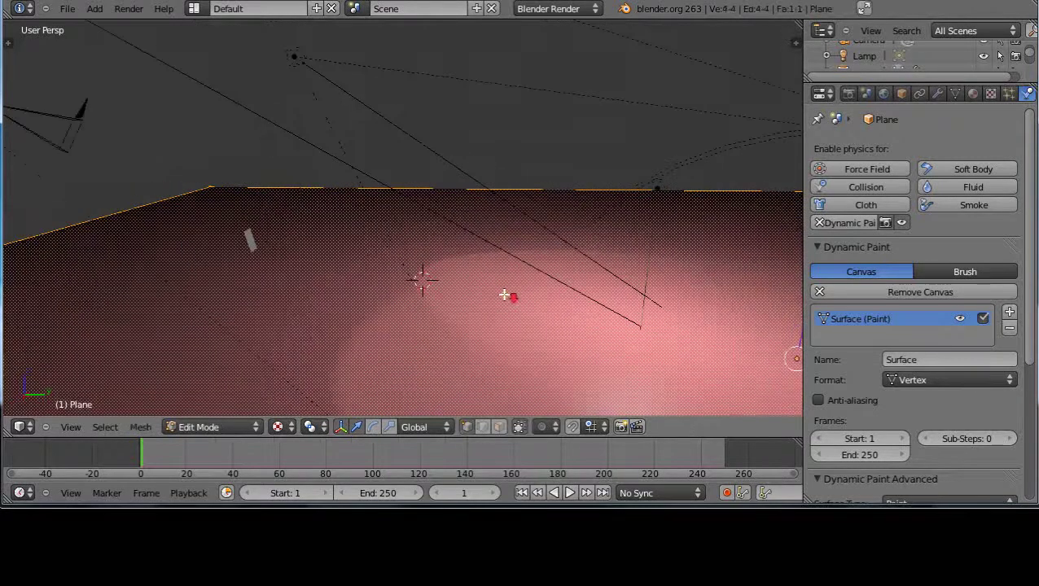
{"action": "key", "text": "w"}
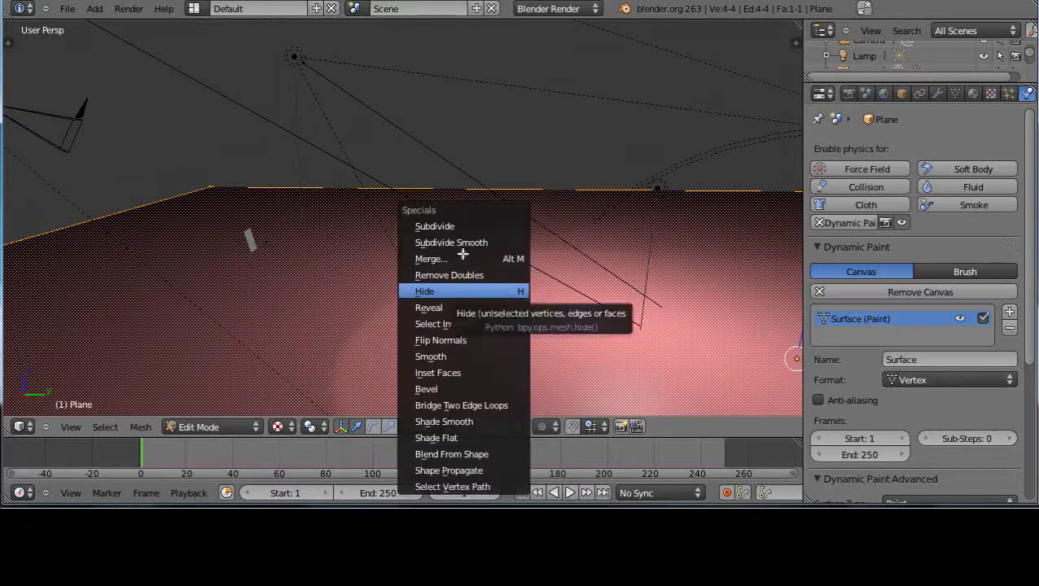
{"action": "left_click", "coordinate": [451, 225]}
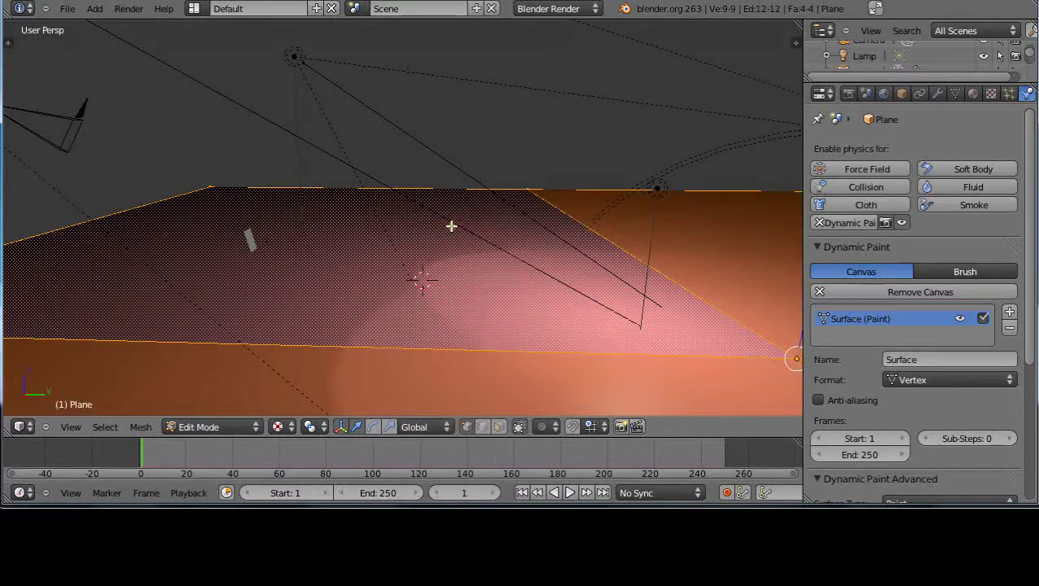
{"action": "key", "text": "w"}
{"action": "left_click", "coordinate": [451, 226]}
{"action": "key", "text": "w"}
{"action": "left_click", "coordinate": [451, 226]}
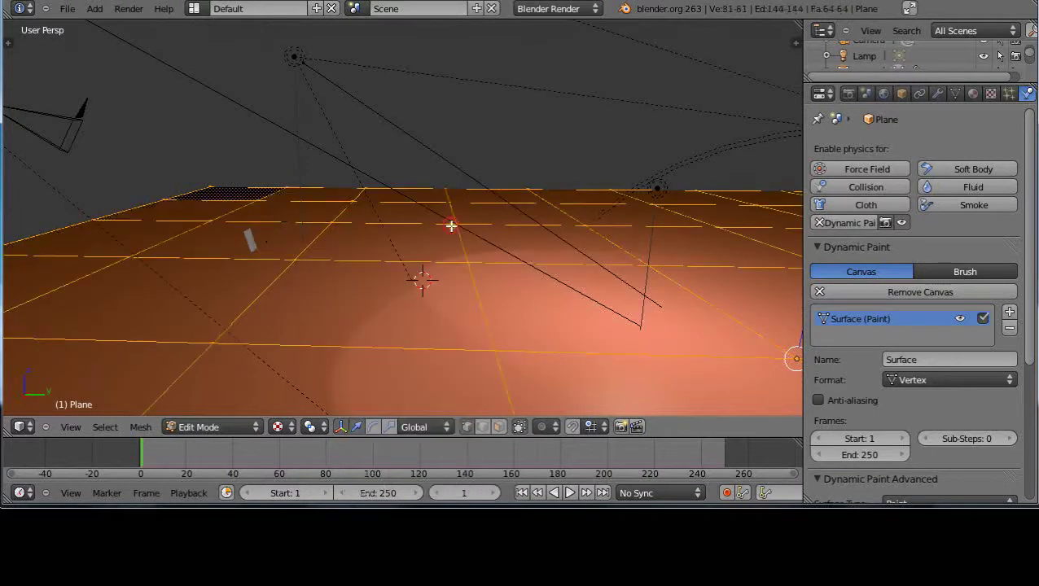
{"action": "key", "text": "w"}
{"action": "left_click", "coordinate": [451, 226]}
{"action": "key", "text": "w"}
{"action": "left_click", "coordinate": [451, 225]}
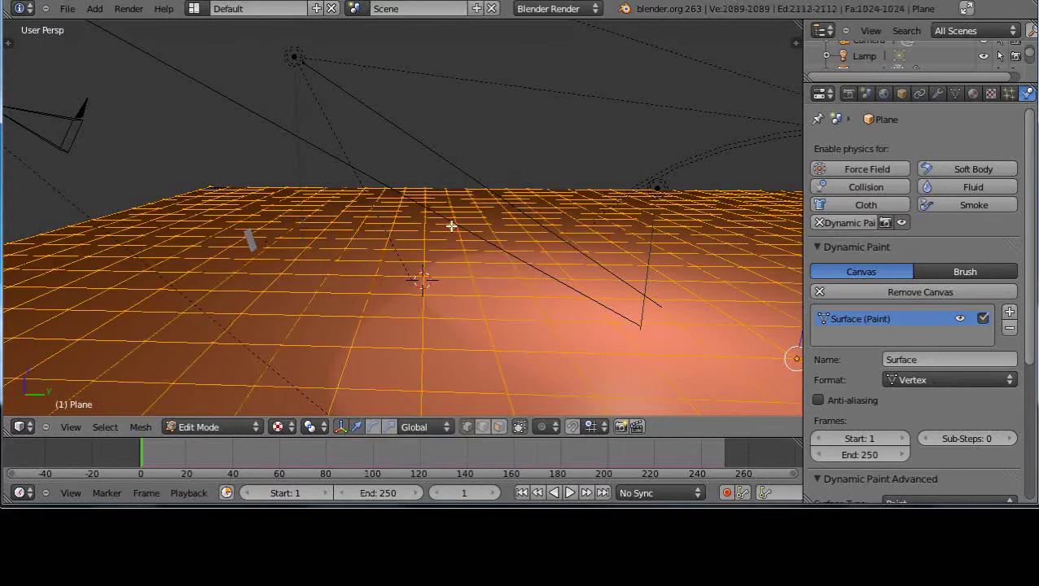
{"action": "key", "text": "w"}
{"action": "left_click", "coordinate": [451, 225]}
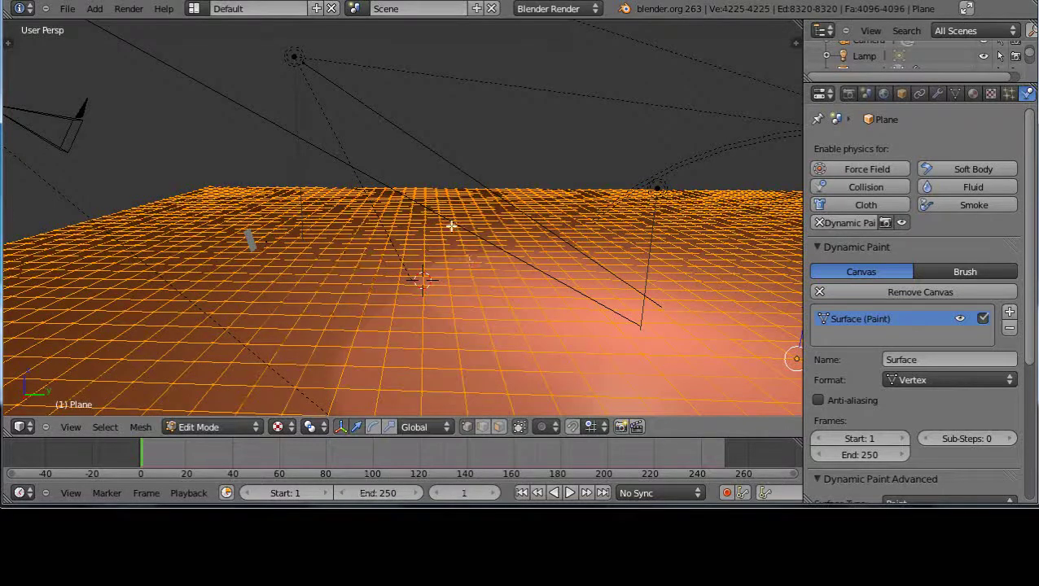
{"action": "scroll", "coordinate": [525, 317], "scroll_direction": "down", "scroll_amount": 2}
{"action": "scroll", "coordinate": [530, 322], "scroll_direction": "up", "scroll_amount": 3}
Inspect the dense grid and return to Object Mode
{"action": "middle_click_drag", "start_coordinate": [565, 341], "coordinate": [418, 295]}
{"action": "key", "text": "Tab"}
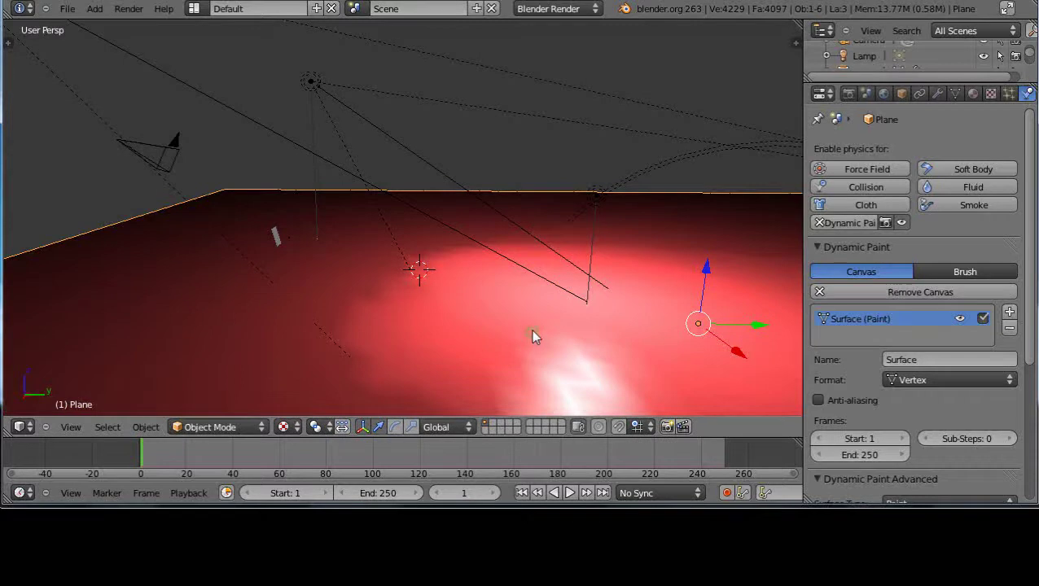
{"action": "middle_click_drag", "start_coordinate": [534, 336], "coordinate": [533, 331]}
Raise the lamp and make it a Hemi light with energy 1.080
{"action": "right_click", "coordinate": [597, 181]}
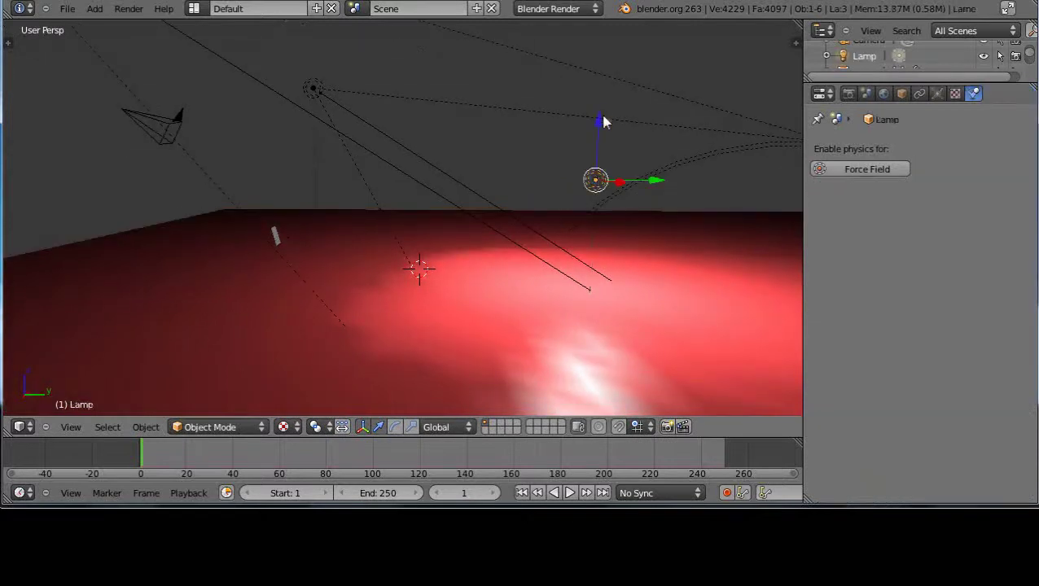
{"action": "left_click_drag", "start_coordinate": [600, 123], "coordinate": [596, 23]}
{"action": "mouse_move", "coordinate": [607, 315]}
{"action": "middle_mouse_down"}
{"action": "mouse_move", "coordinate": [528, 315]}
{"action": "mouse_move", "coordinate": [593, 292]}
{"action": "mouse_move", "coordinate": [589, 310]}
{"action": "middle_mouse_up"}
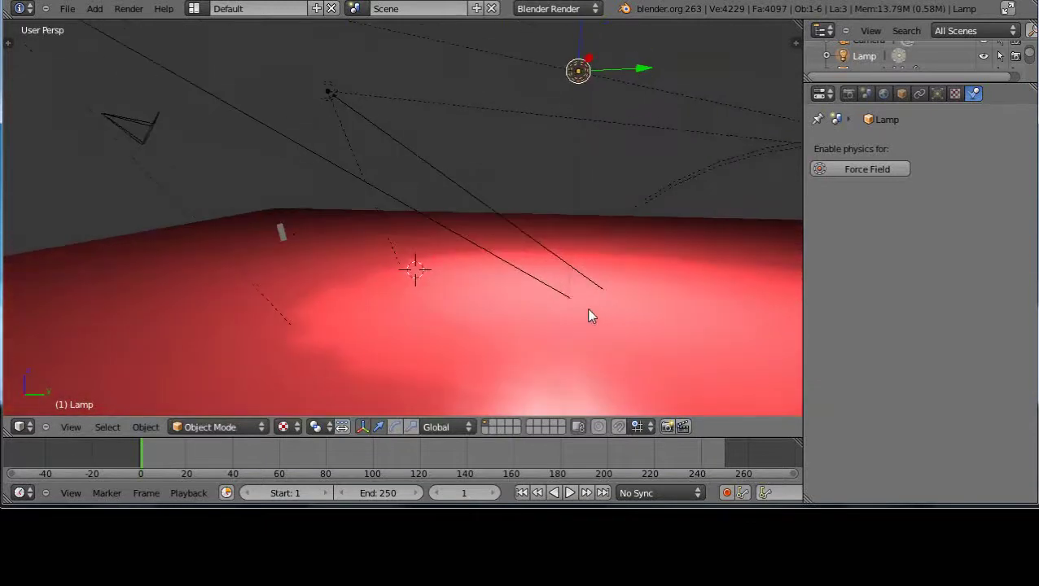
{"action": "left_click", "coordinate": [937, 92]}
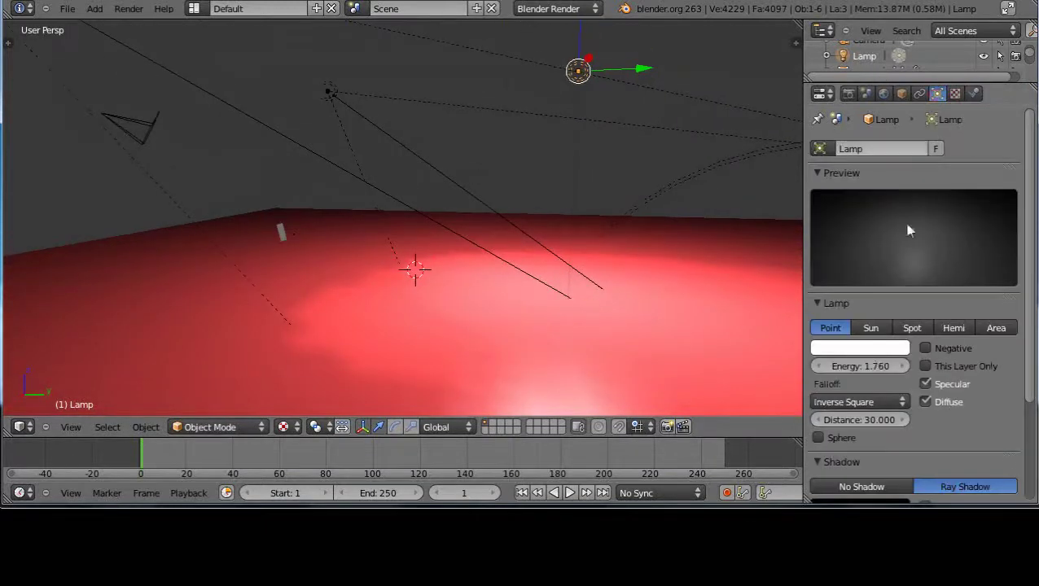
{"action": "left_click_drag", "start_coordinate": [870, 364], "coordinate": [855, 366]}
{"action": "left_click", "coordinate": [954, 327]}
{"action": "middle_click_drag", "start_coordinate": [487, 320], "coordinate": [464, 269]}
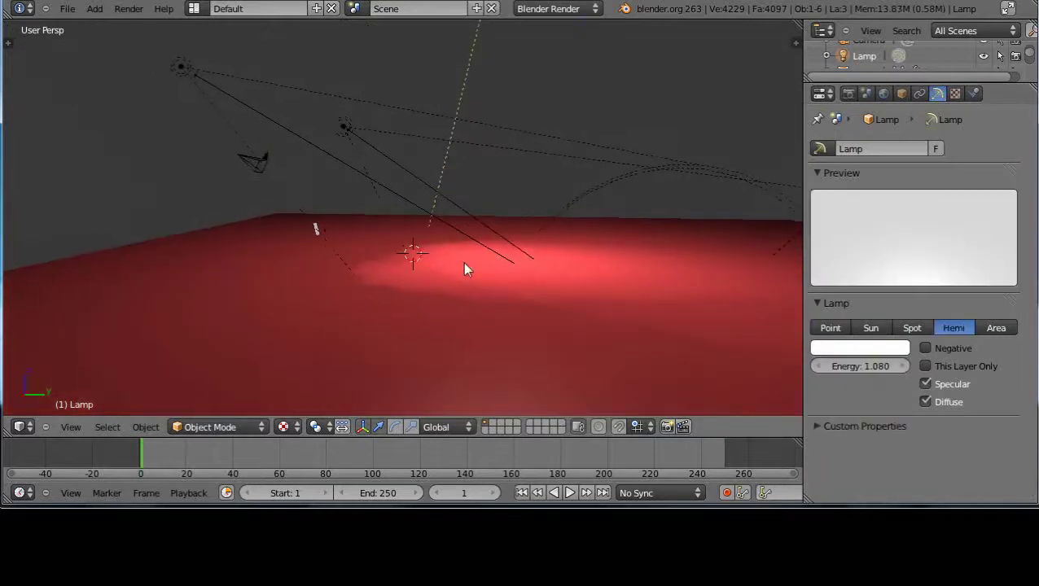
Raise the Spot.001 lamp straight up about 7.77 units
{"action": "right_click", "coordinate": [257, 167]}
{"action": "key", "text": "KP_8"}
{"action": "key", "text": "KP_8"}
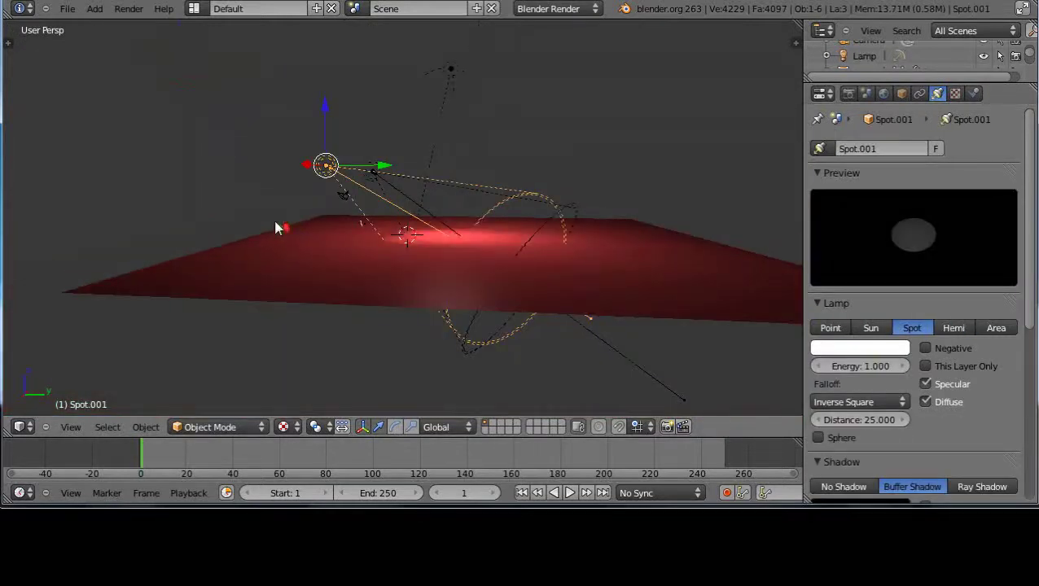
{"action": "key", "text": "g"}
{"action": "key", "text": "z"}
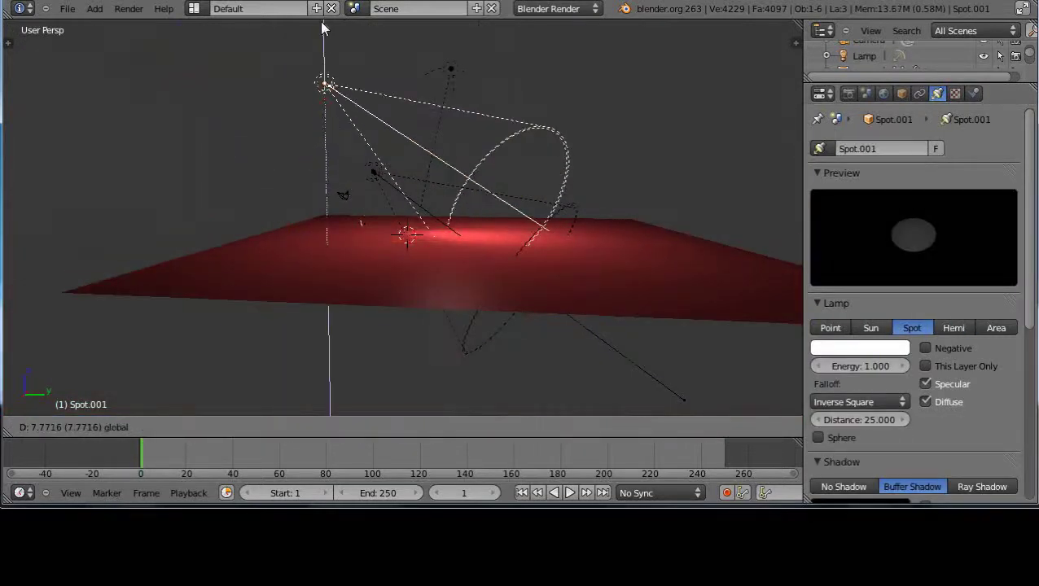
{"action": "left_click", "coordinate": [319, 39]}
Raise the Spot lamp straight up and slide it sideways along Y
{"action": "right_click", "coordinate": [370, 171]}
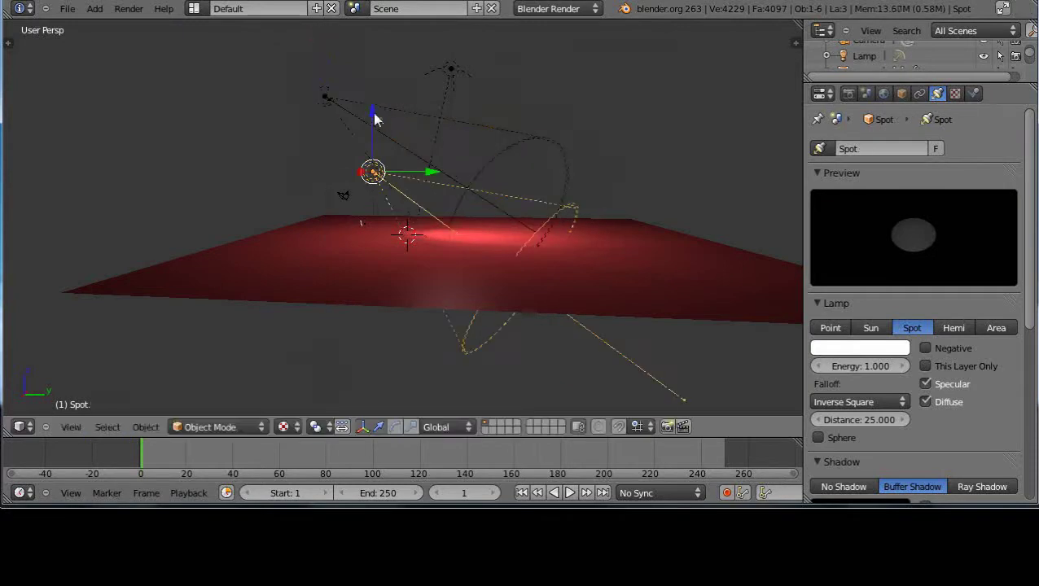
{"action": "key", "text": "g"}
{"action": "key", "text": "z"}
{"action": "left_click", "coordinate": [375, 27]}
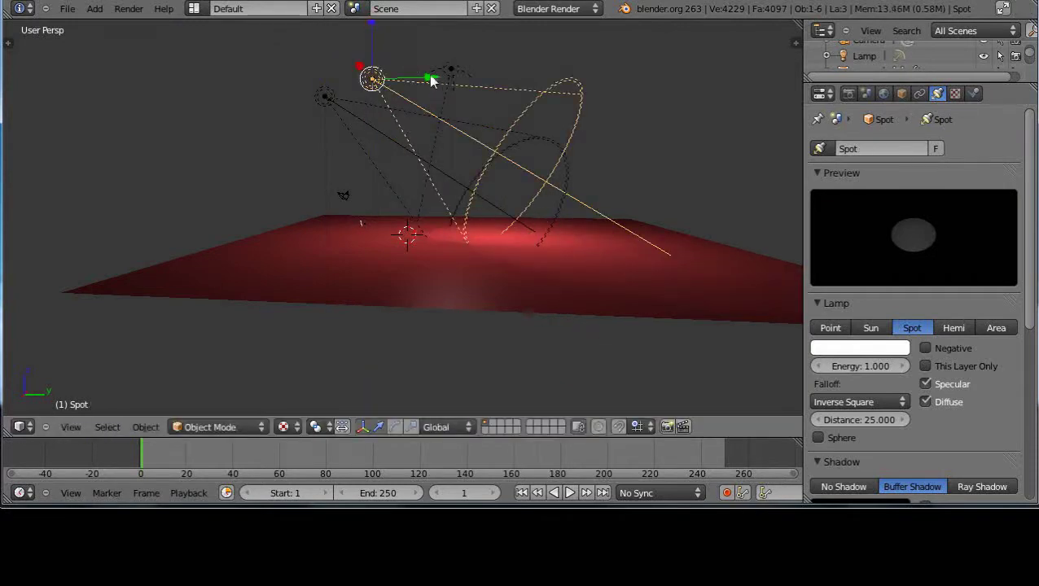
{"action": "left_click_drag", "start_coordinate": [432, 80], "coordinate": [281, 125]}
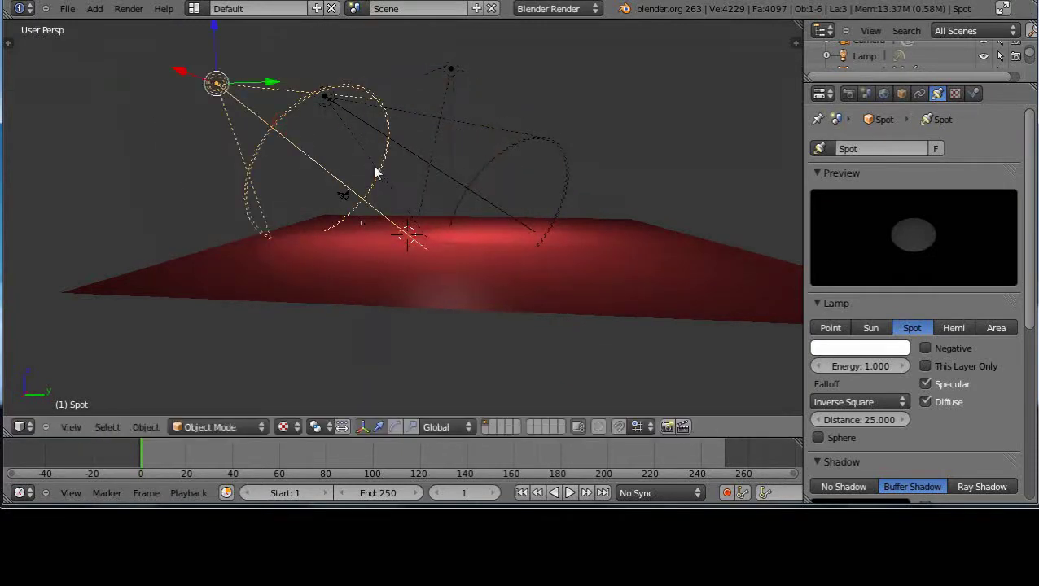
{"action": "scroll", "coordinate": [448, 295], "scroll_direction": "up", "scroll_amount": 6}
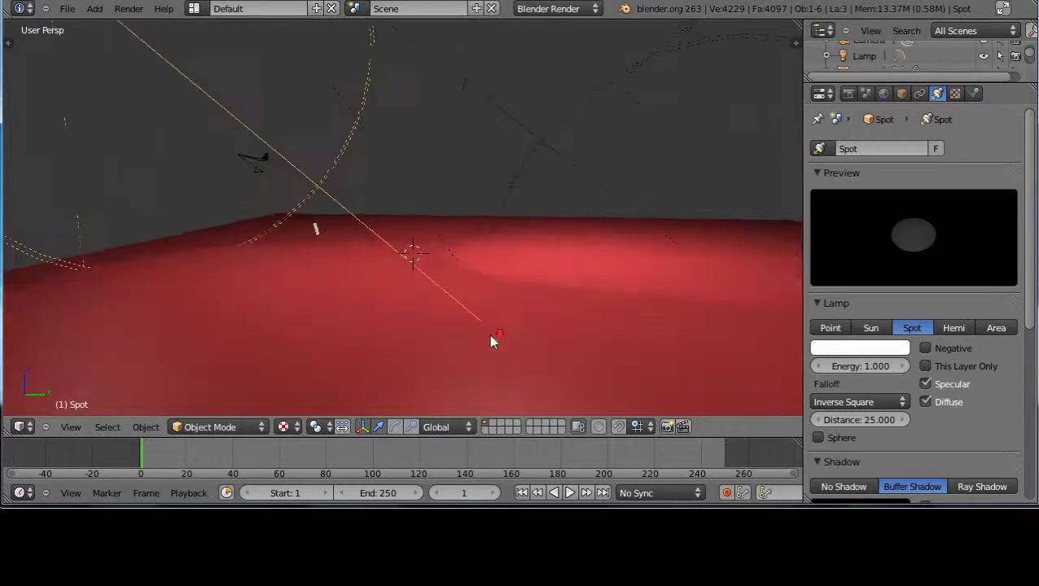
{"action": "middle_click_drag", "start_coordinate": [486, 331], "coordinate": [448, 342]}
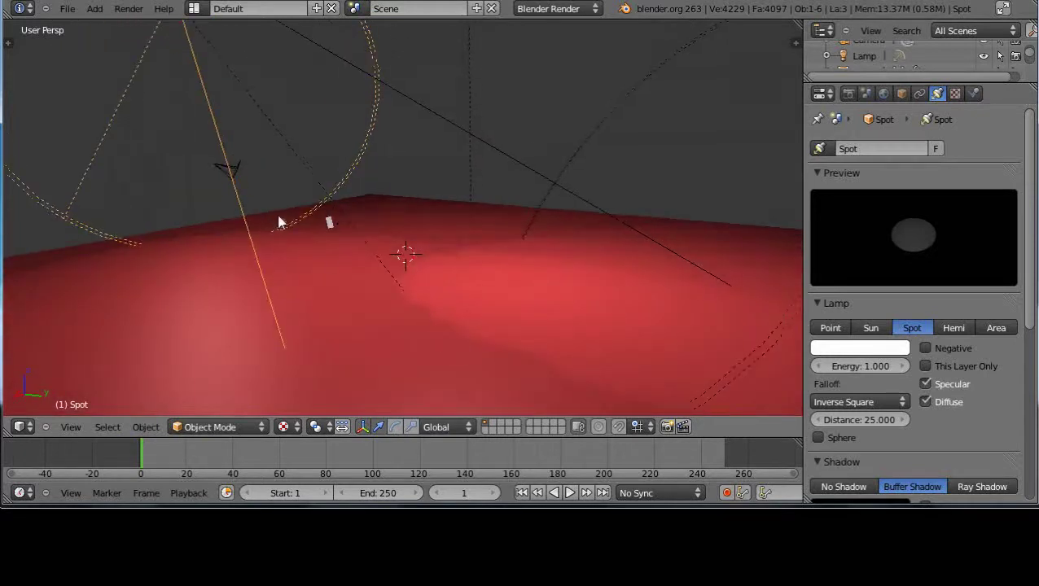
Select the floor canvas plane with its Physics properties showing
{"action": "right_click", "coordinate": [329, 228]}
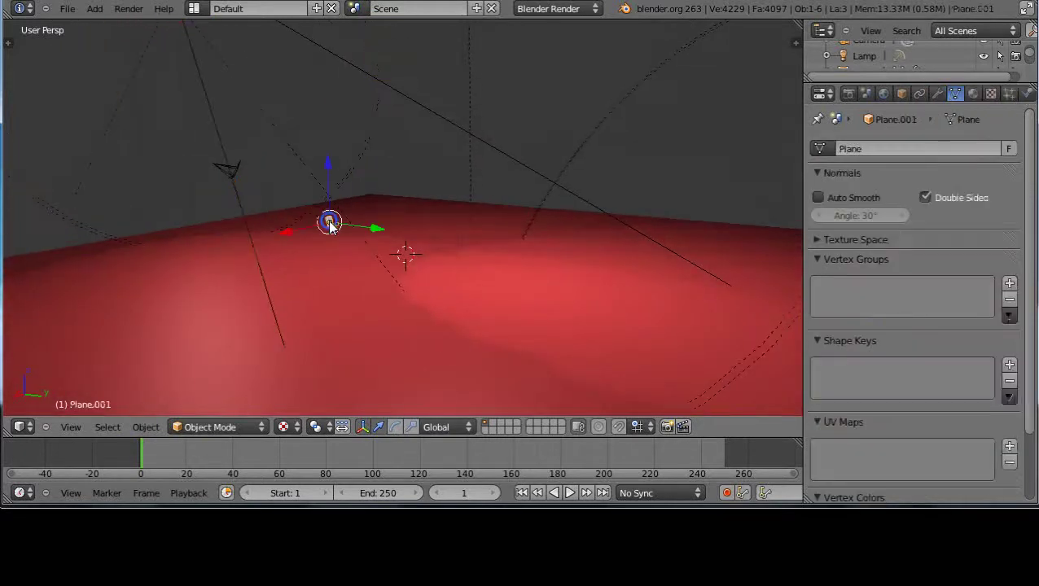
{"action": "left_click", "coordinate": [1029, 92]}
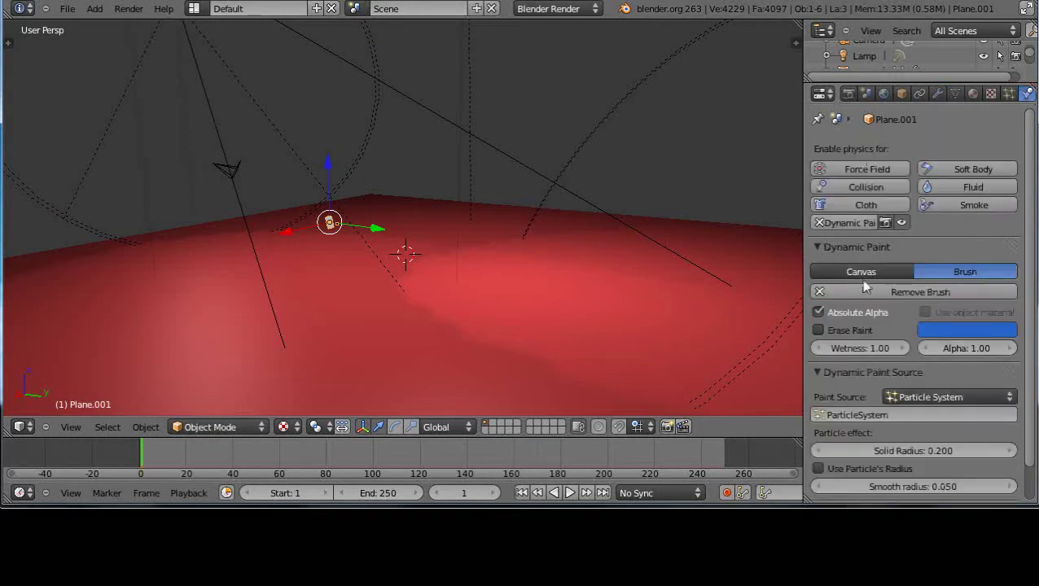
{"action": "scroll", "coordinate": [967, 373], "scroll_direction": "down", "scroll_amount": 2}
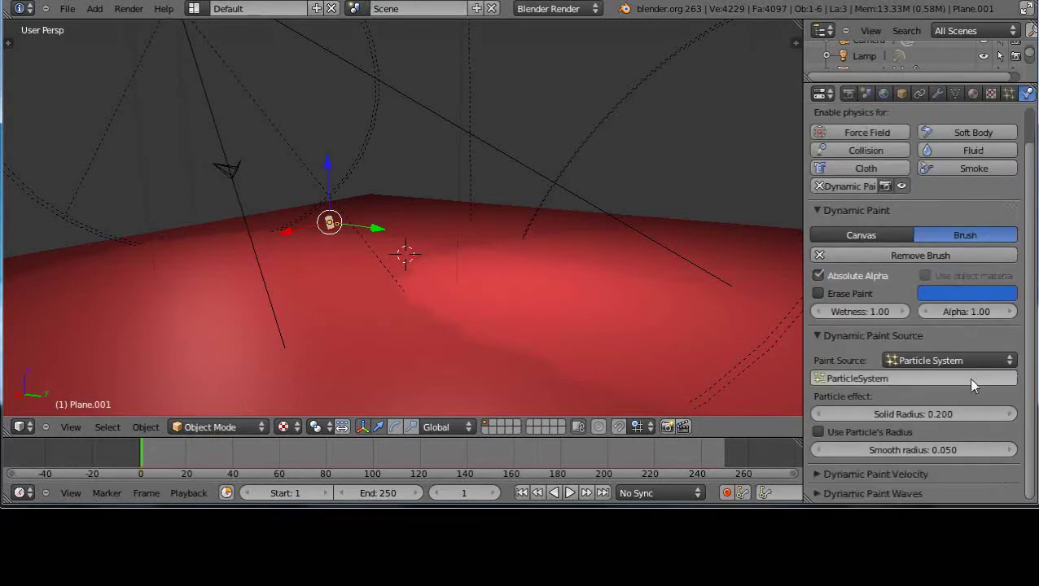
{"action": "right_click", "coordinate": [780, 235]}
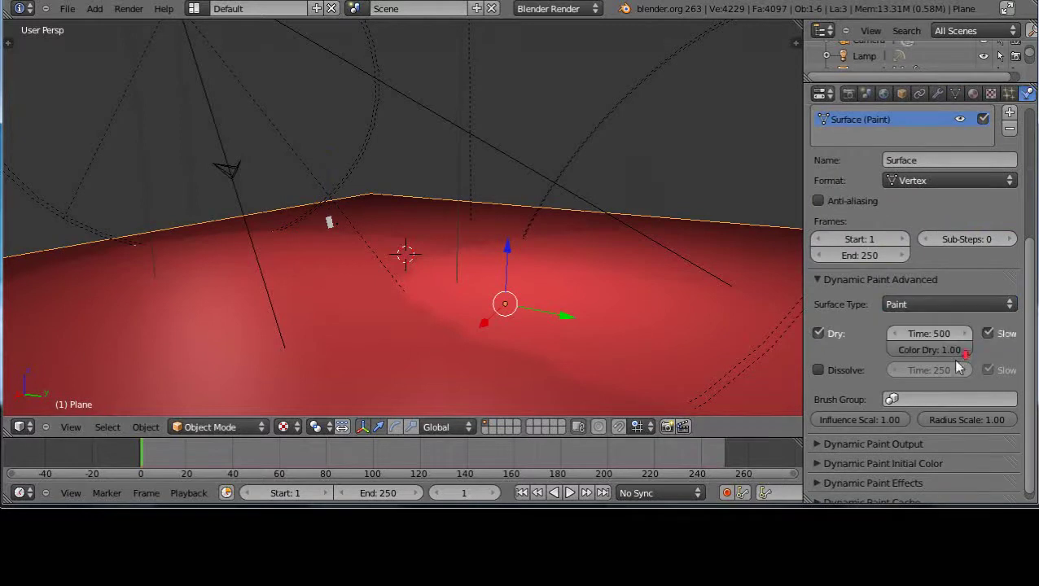
Set the canvas Initial Color to a solid orange Color
{"action": "scroll", "coordinate": [959, 368], "scroll_direction": "down", "scroll_amount": 1}
{"action": "left_click", "coordinate": [818, 455]}
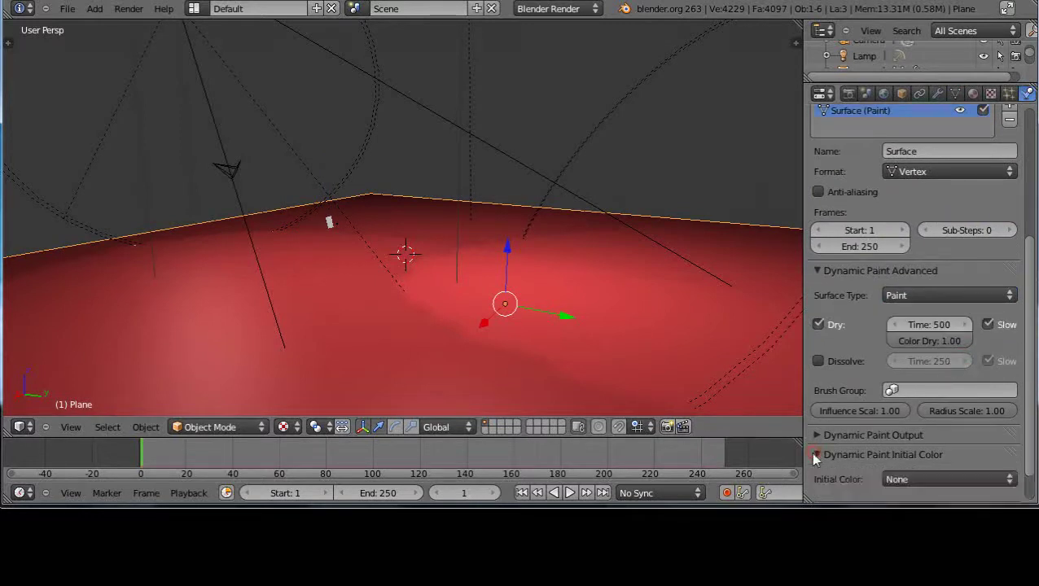
{"action": "scroll", "coordinate": [900, 414], "scroll_direction": "down", "scroll_amount": 2}
{"action": "left_click", "coordinate": [1008, 441]}
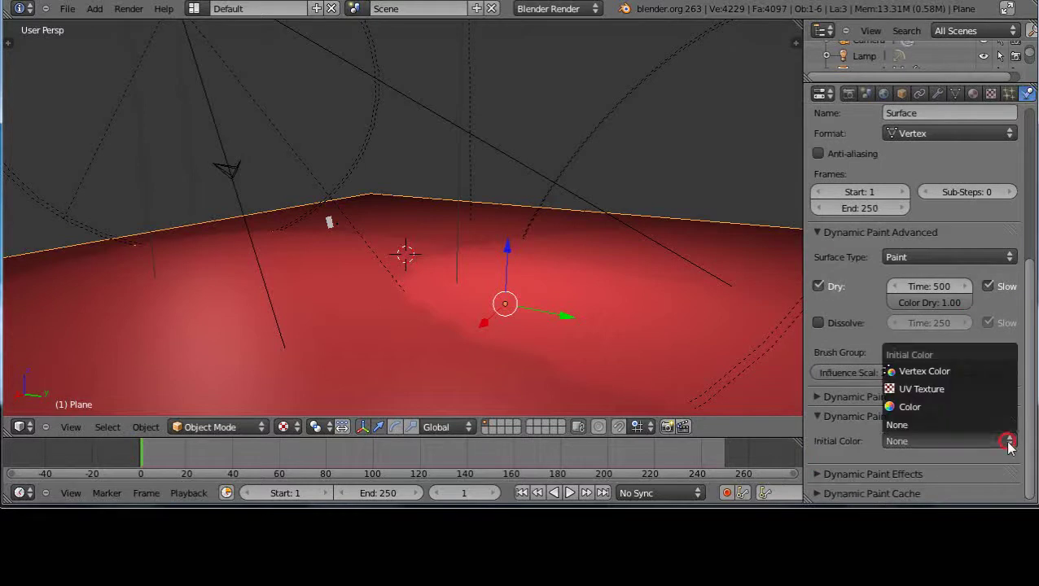
{"action": "left_click", "coordinate": [909, 406]}
{"action": "left_click", "coordinate": [965, 470]}
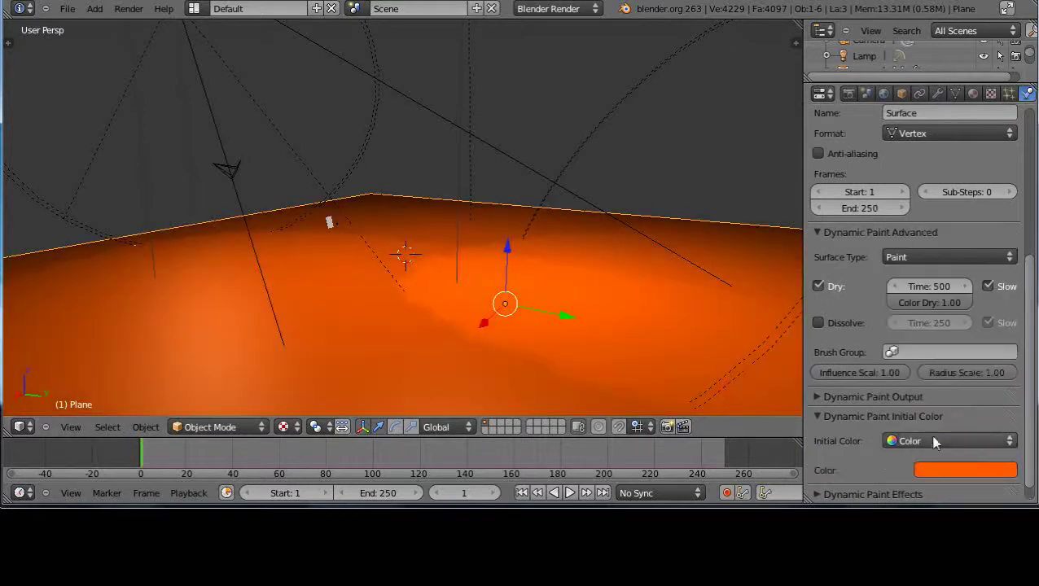
{"action": "scroll", "coordinate": [949, 431], "scroll_direction": "down", "scroll_amount": 1}
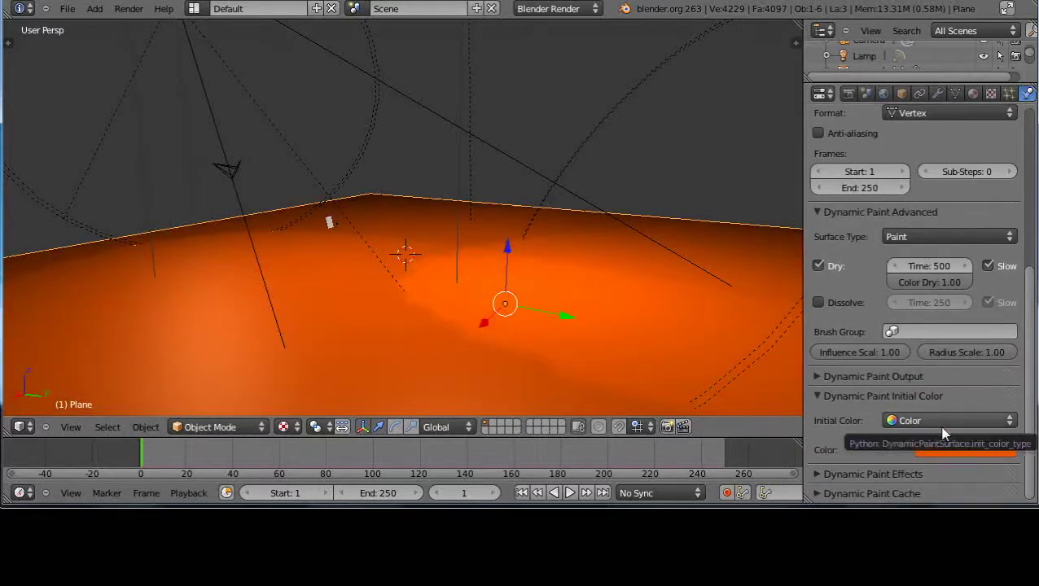
{"action": "scroll", "coordinate": [904, 399], "scroll_direction": "up", "scroll_amount": 5}
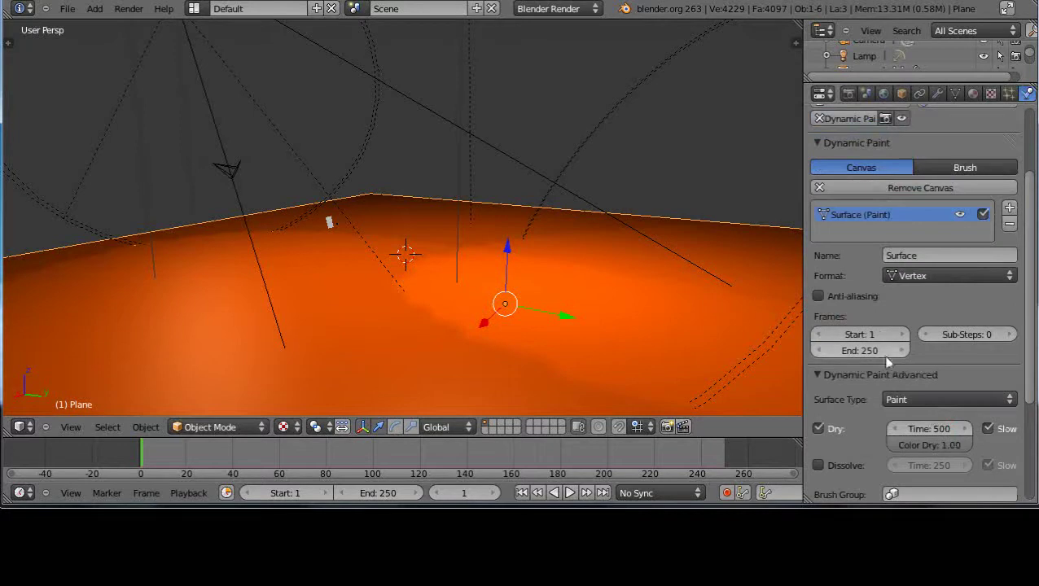
{"action": "scroll", "coordinate": [887, 362], "scroll_direction": "up", "scroll_amount": 3}
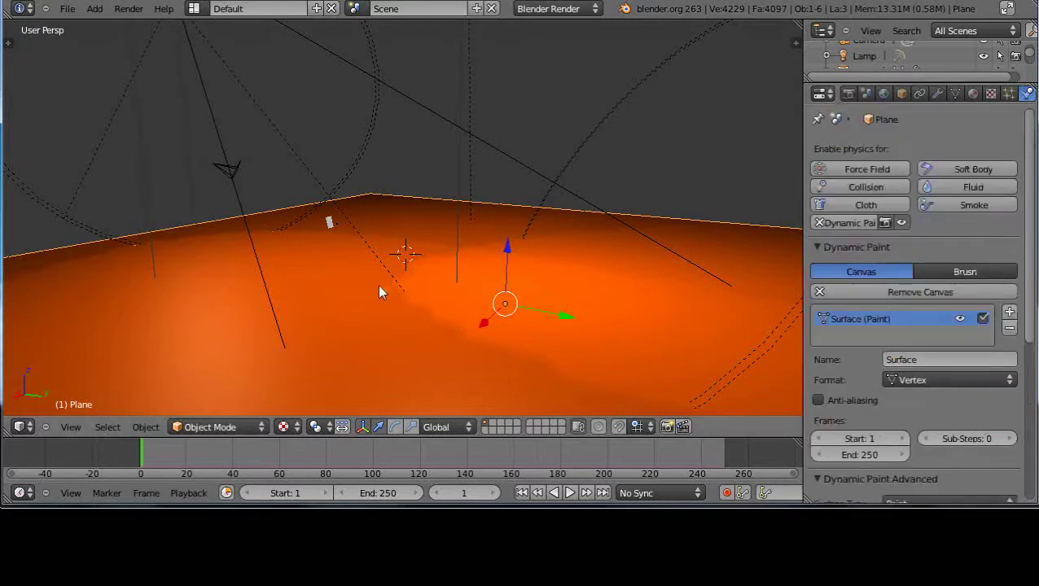
Play the animation to watch the painting and select the Plane.001 brush
{"action": "key", "text": "alt+a"}
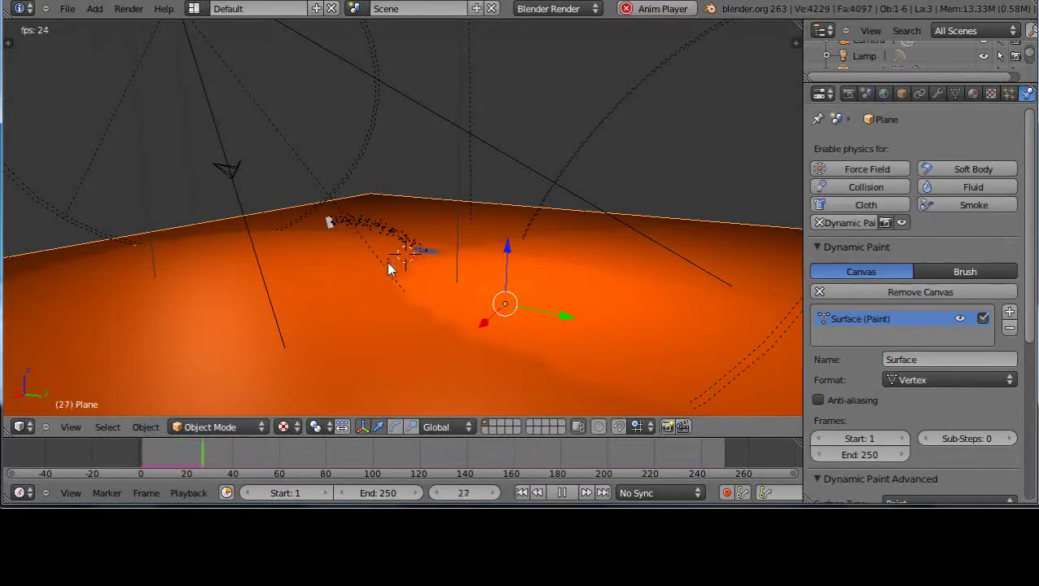
{"action": "scroll", "coordinate": [432, 310], "scroll_direction": "up", "scroll_amount": 3}
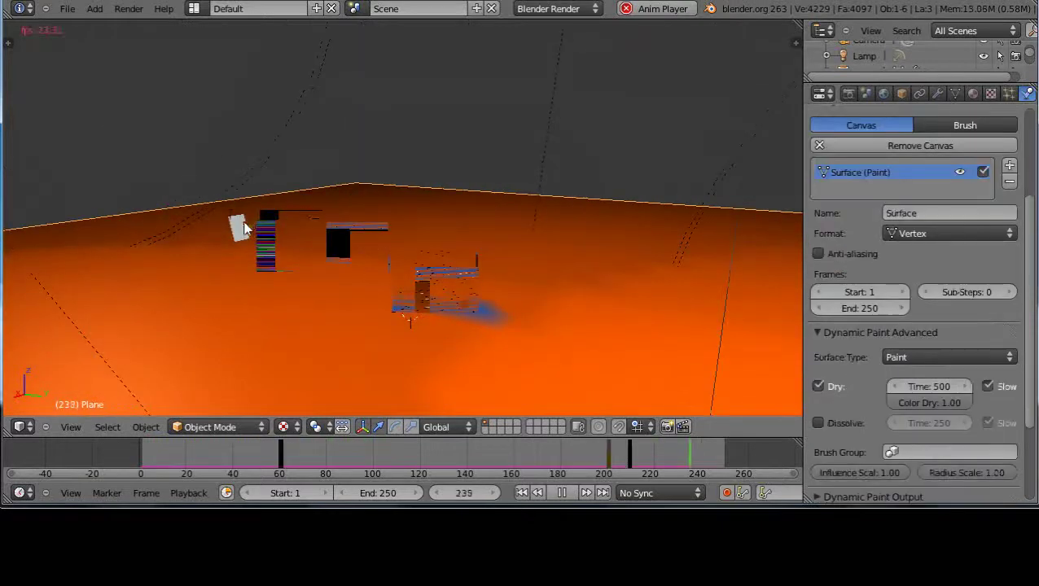
{"action": "right_click", "coordinate": [242, 228]}
{"action": "scroll", "coordinate": [888, 293], "scroll_direction": "up", "scroll_amount": 5}
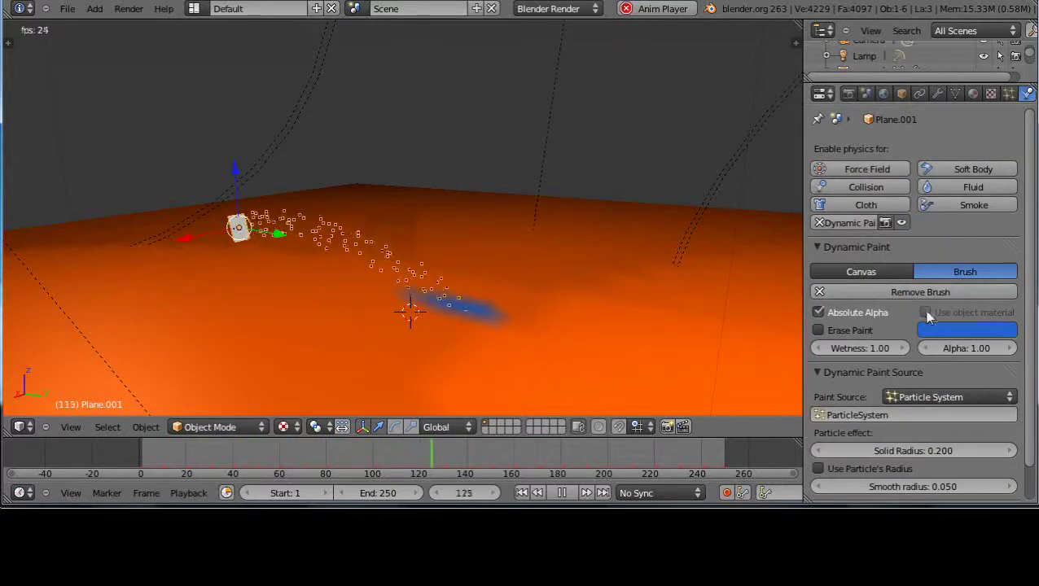
Change the brush paint colour from blue to a light teal-green
{"action": "left_click", "coordinate": [937, 330]}
{"action": "left_click", "coordinate": [919, 147]}
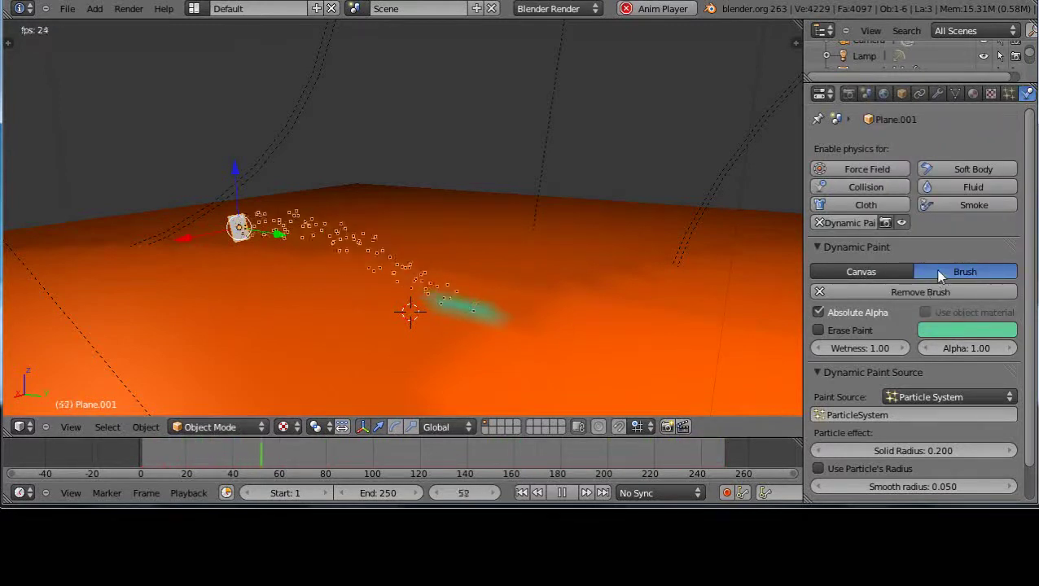
{"action": "left_click", "coordinate": [967, 330]}
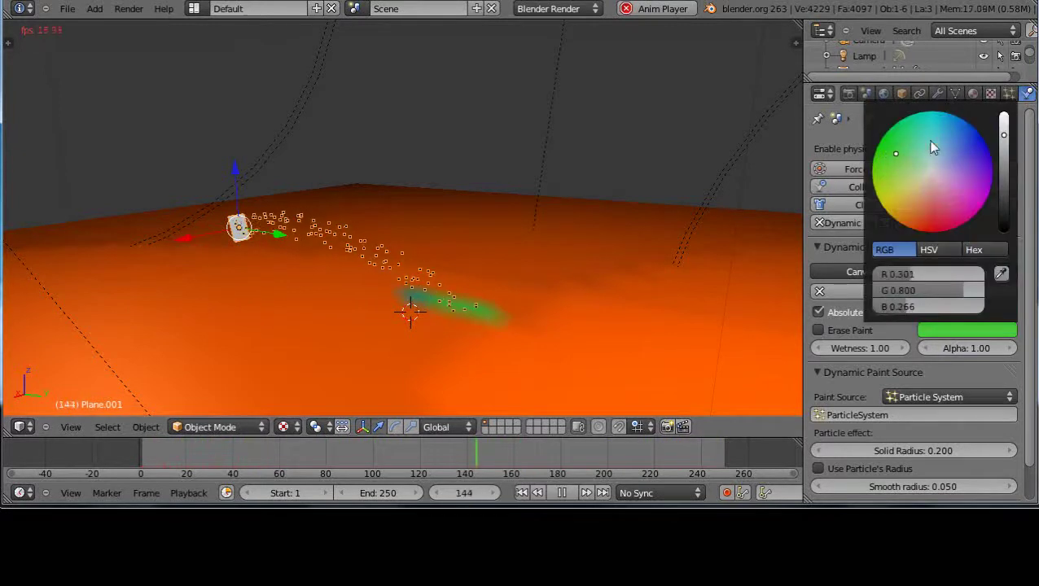
{"action": "left_click", "coordinate": [932, 146]}
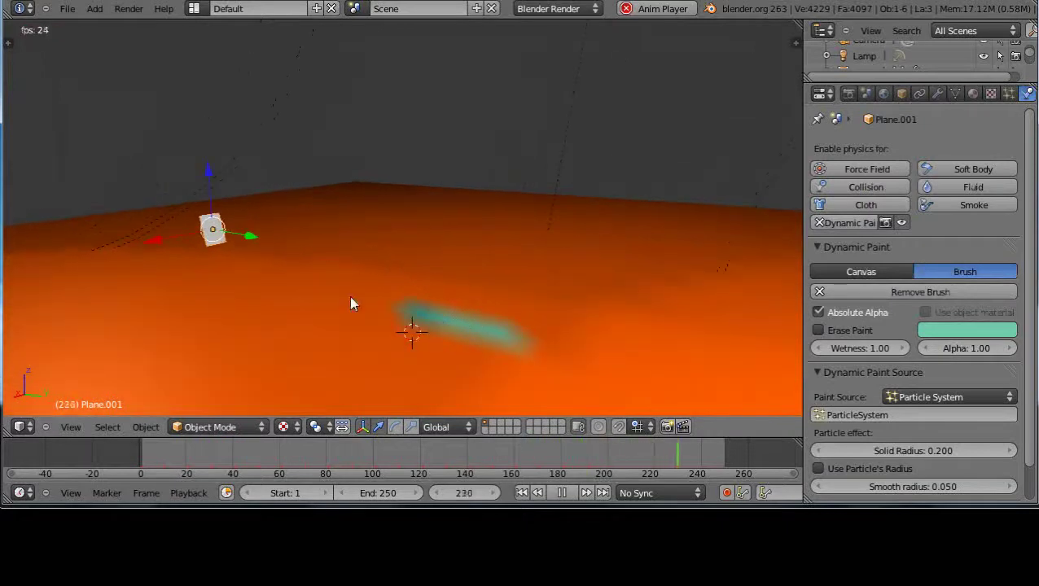
Select the emitter plane and keyframe its rotation at frame 1
{"action": "key", "text": "Escape"}
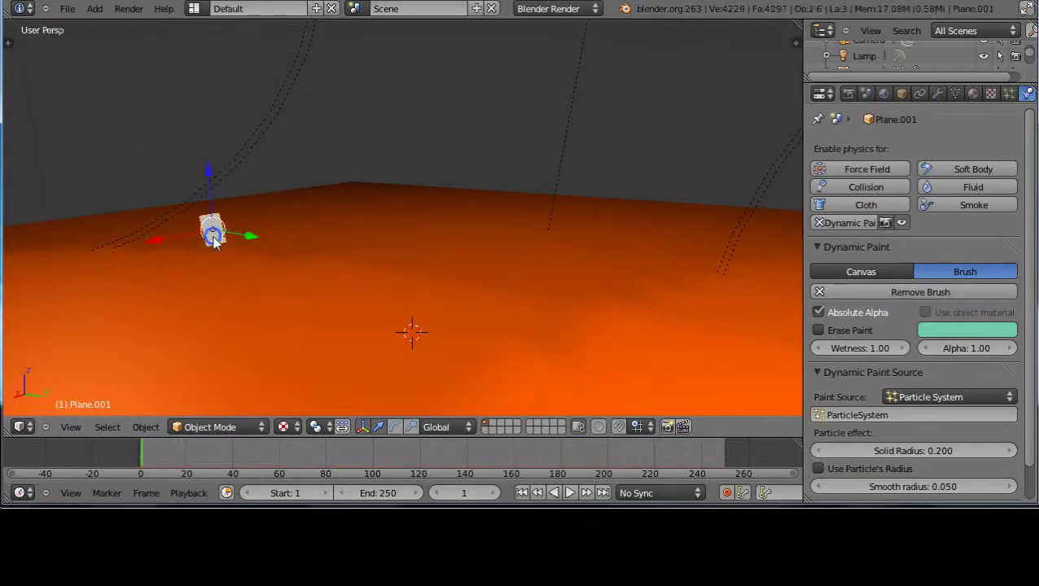
{"action": "right_click", "coordinate": [212, 241]}
{"action": "right_click", "coordinate": [212, 237]}
{"action": "left_click", "coordinate": [246, 236]}
{"action": "key", "text": "Escape"}
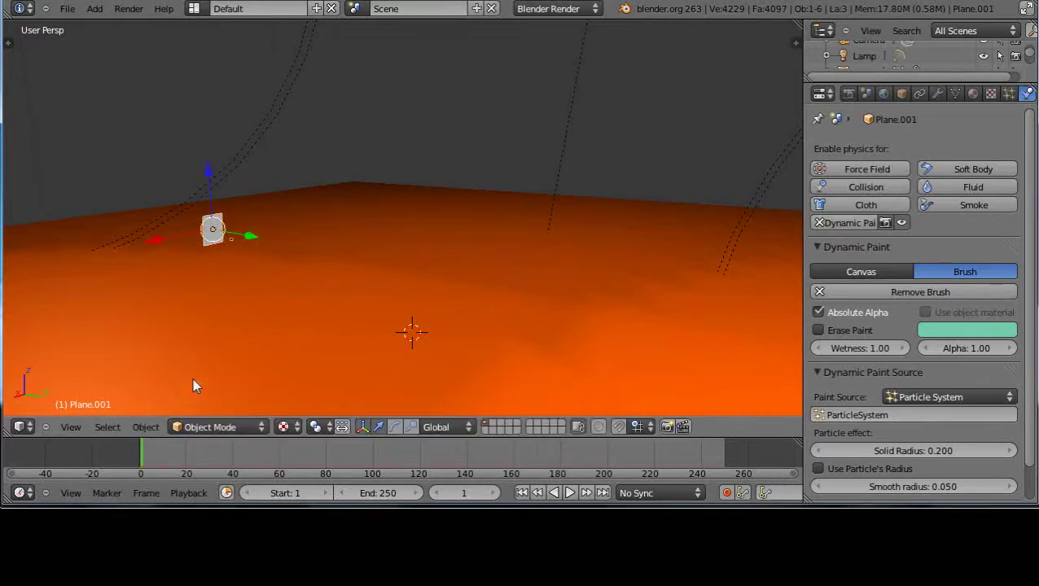
{"action": "key", "text": "i"}
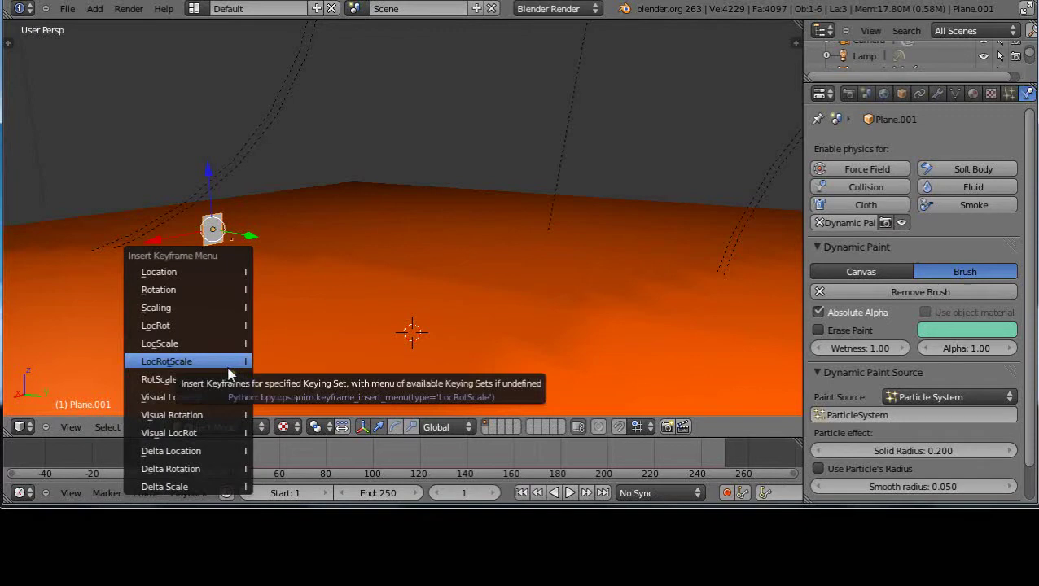
{"action": "left_click", "coordinate": [190, 290]}
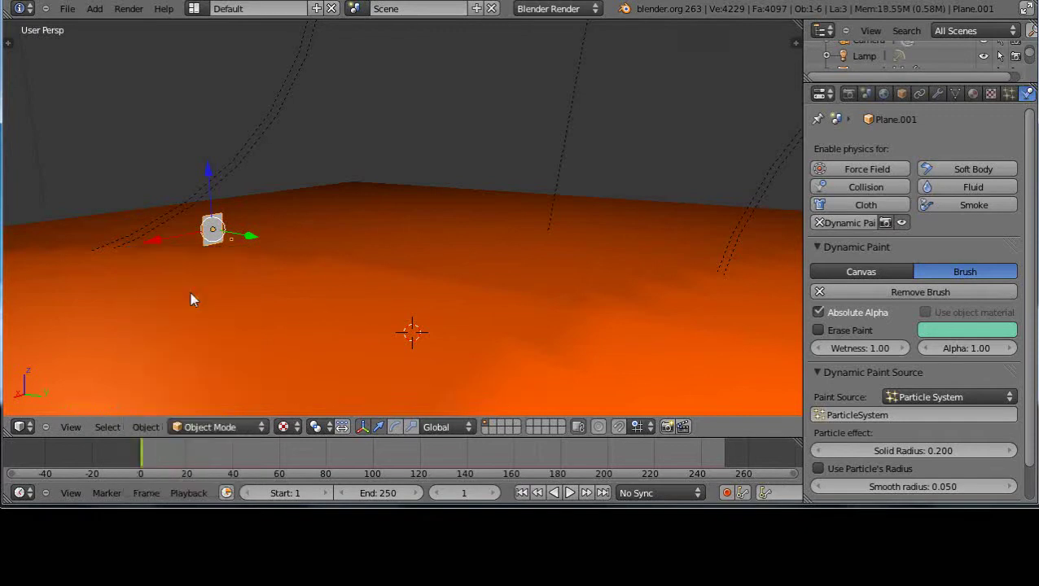
At frame 219, tilt the emitter around global X and keyframe its rotation
{"action": "left_click", "coordinate": [652, 459]}
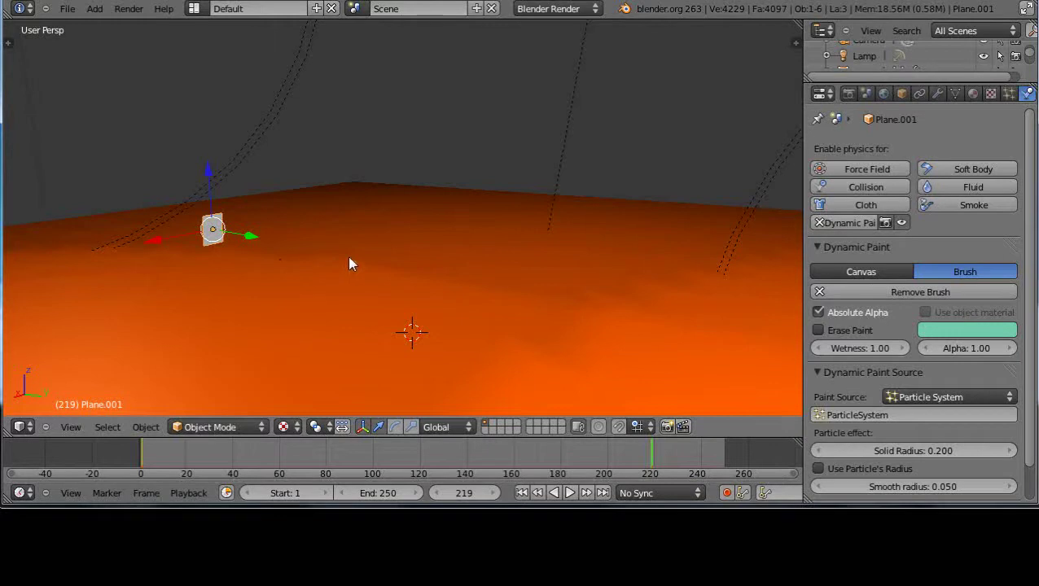
{"action": "key", "text": "r"}
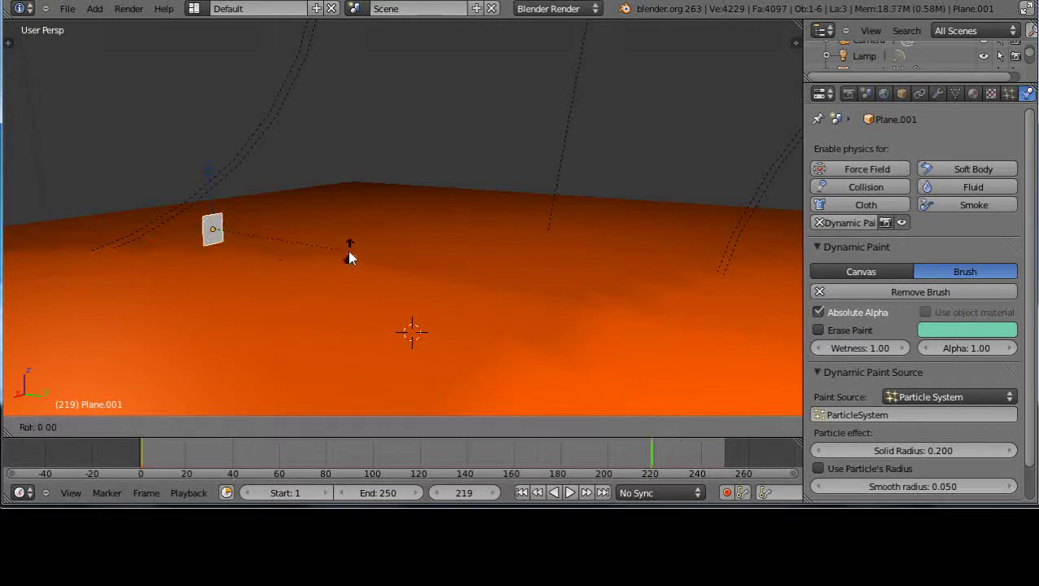
{"action": "key", "text": "Escape"}
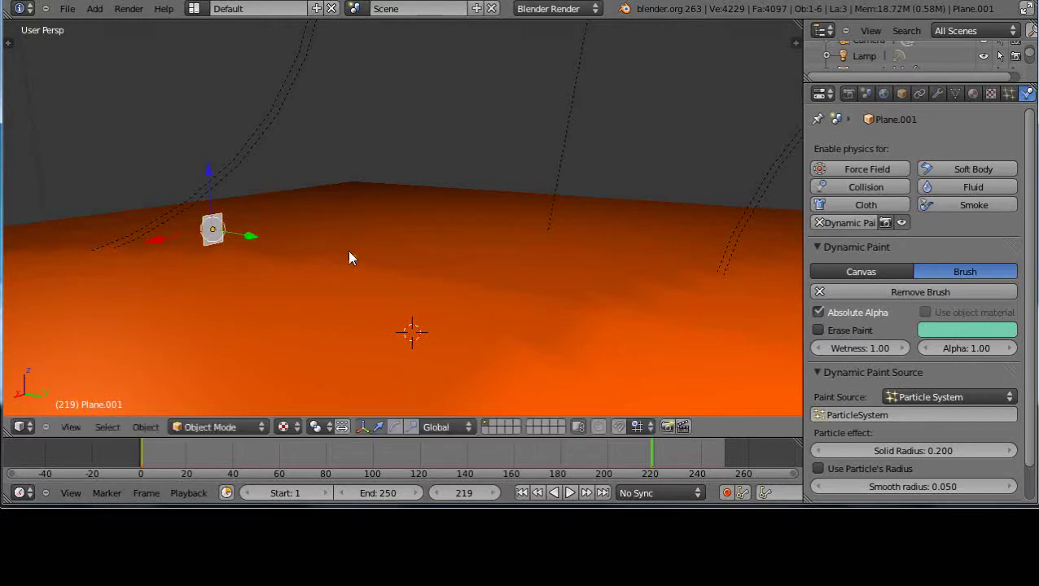
{"action": "key", "text": "r"}
{"action": "key", "text": "x"}
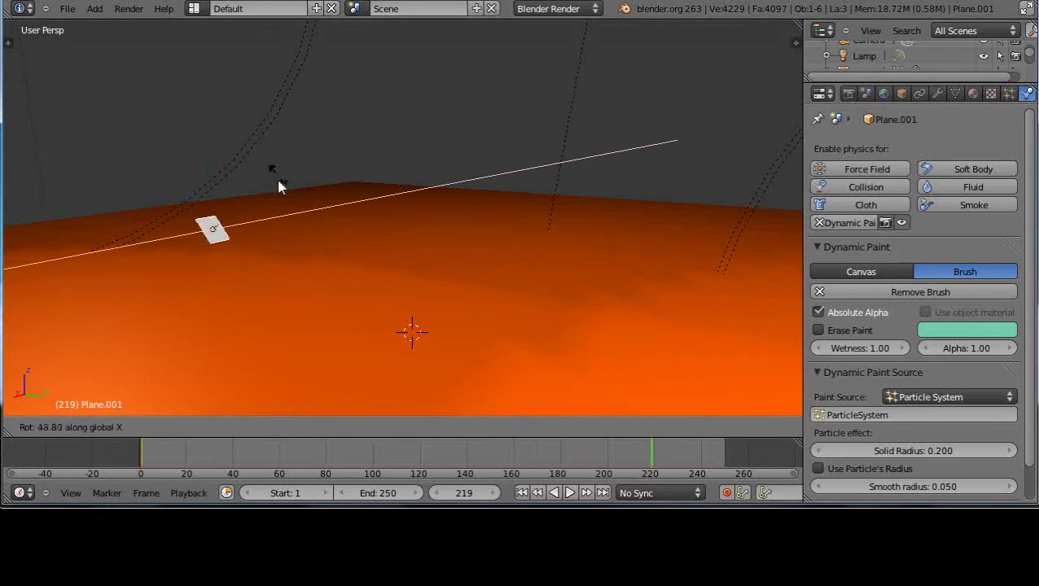
{"action": "left_click", "coordinate": [280, 189]}
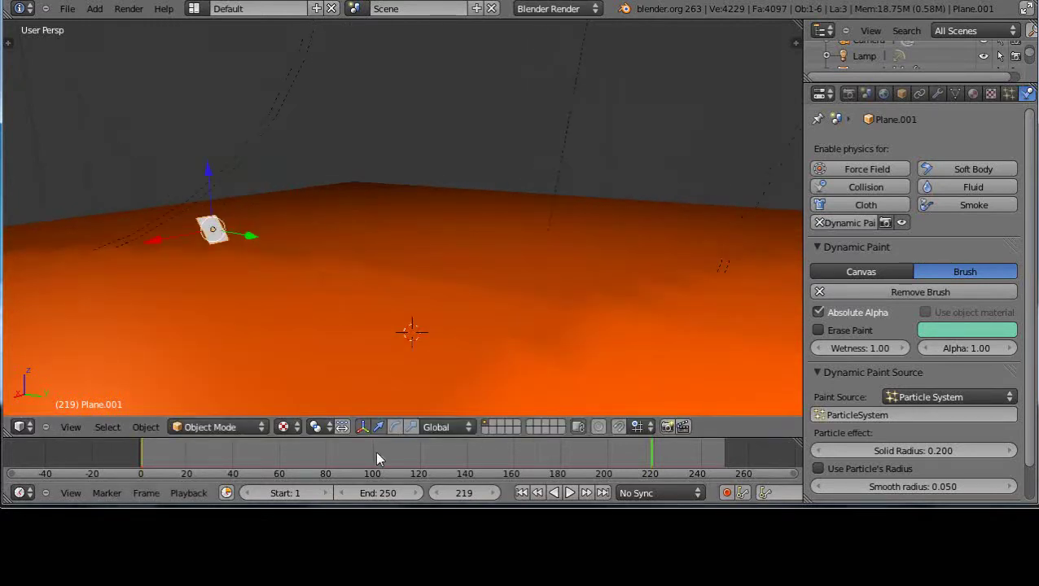
{"action": "key", "text": "i"}
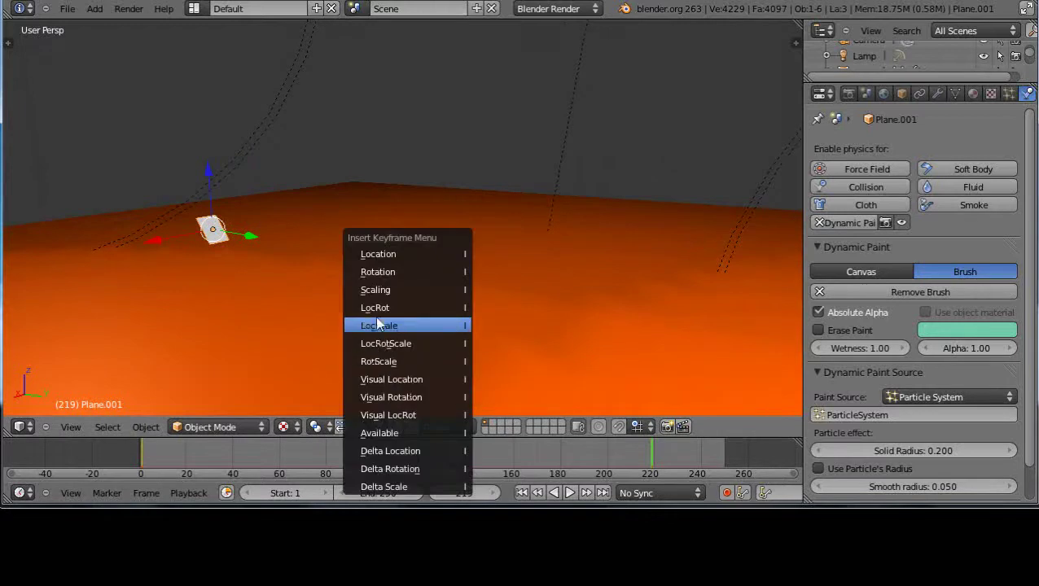
{"action": "left_click", "coordinate": [385, 272]}
{"action": "scroll", "coordinate": [389, 298], "scroll_direction": "up", "scroll_amount": 2}
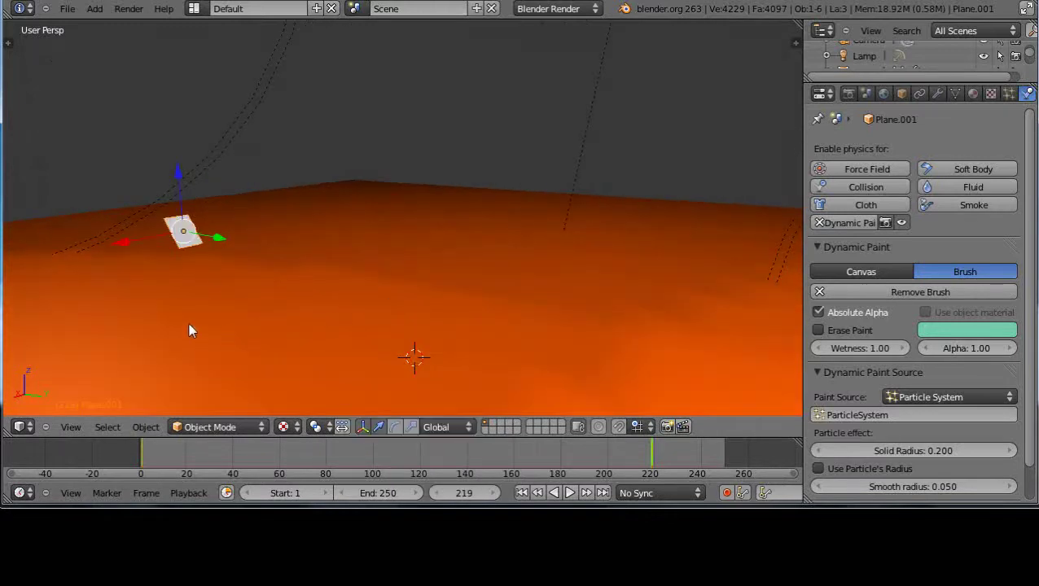
Play the animation to watch the long teal streak, then select the canvas Plane and scroll to its Dynamic Paint settings
{"action": "key", "text": "alt+a"}
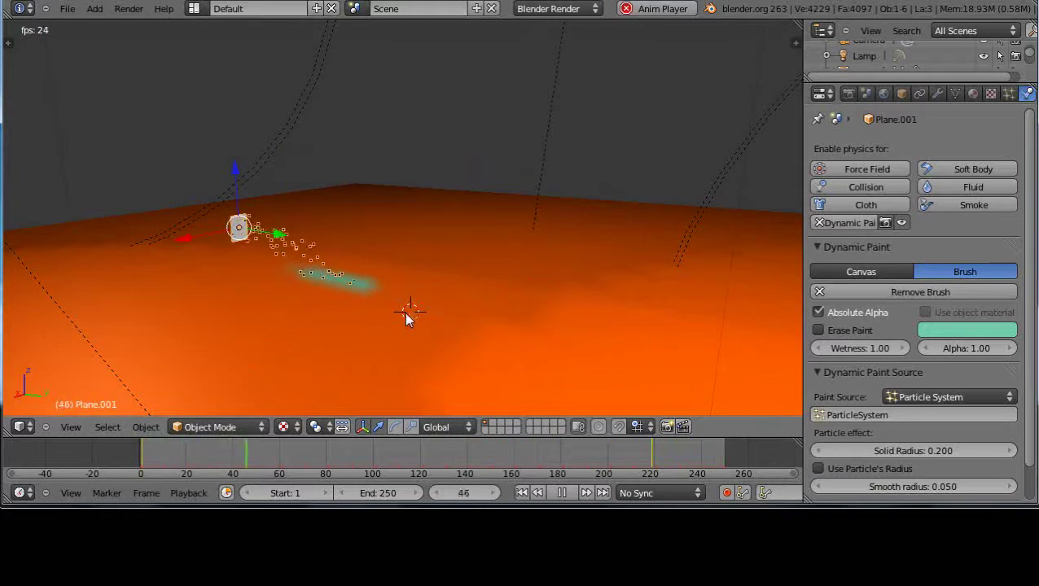
{"action": "right_click", "coordinate": [503, 364]}
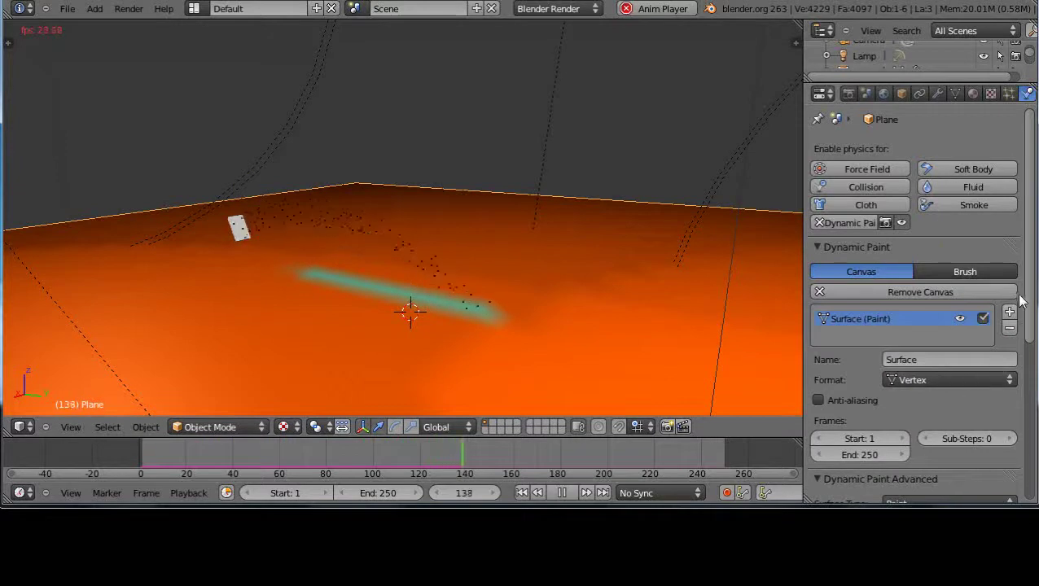
{"action": "left_click_drag", "start_coordinate": [1028, 314], "coordinate": [1024, 434]}
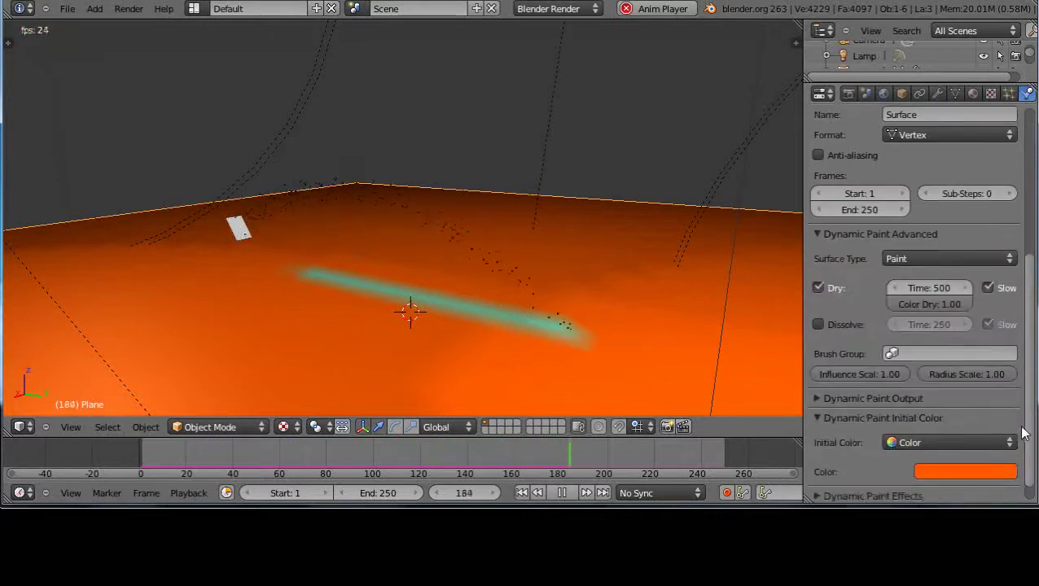
Change the canvas surface type to Displace and raise Max Displace to 1.06
{"action": "left_click", "coordinate": [946, 259]}
{"action": "left_click", "coordinate": [903, 225]}
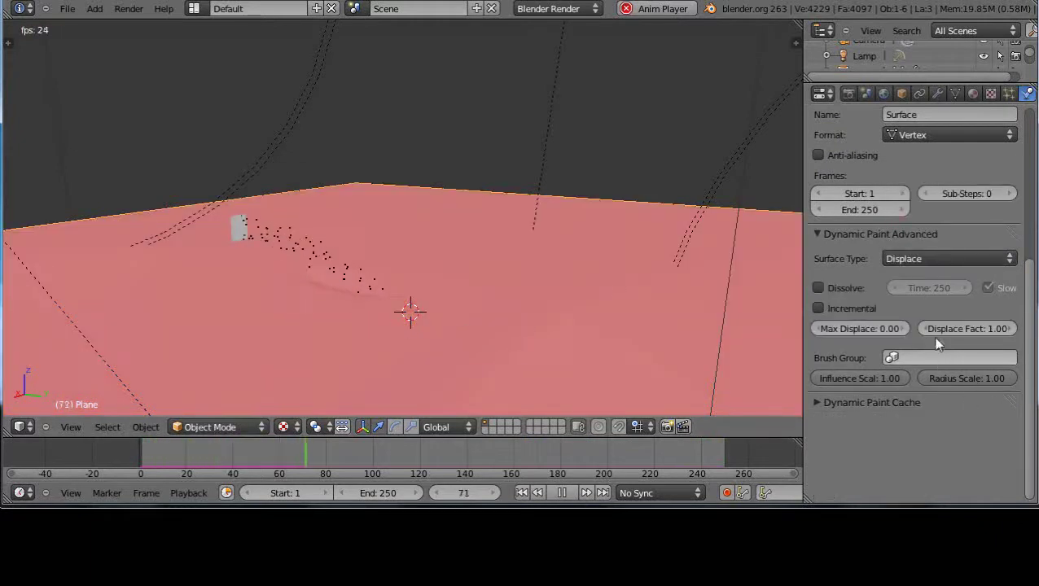
{"action": "left_click", "coordinate": [838, 334]}
{"action": "left_click_drag", "start_coordinate": [839, 338], "coordinate": [1010, 332]}
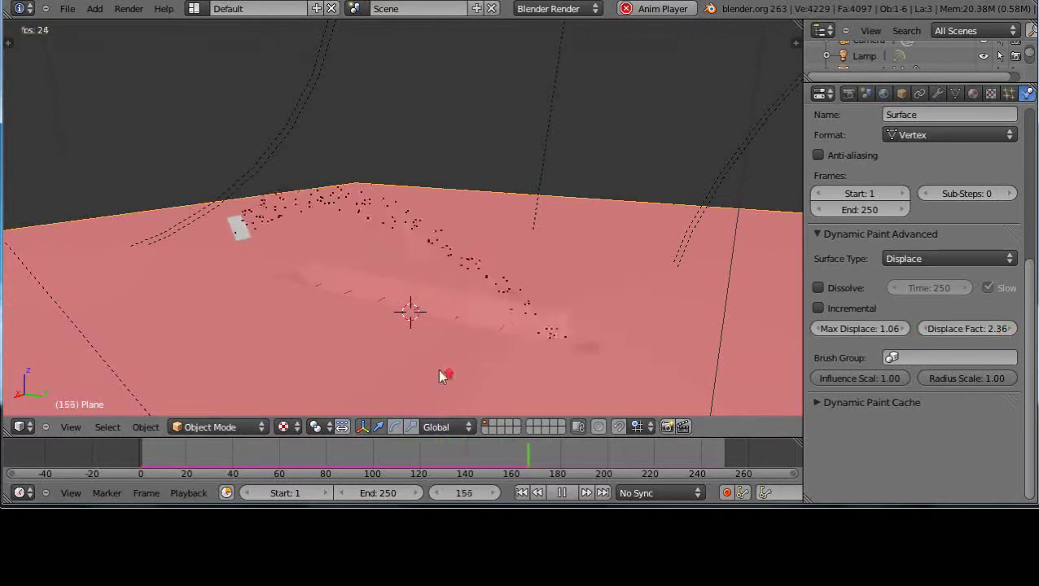
Orbit around the canvas to inspect the dented trail, then select the emitter Plane.001
{"action": "middle_click_drag", "start_coordinate": [439, 371], "coordinate": [463, 403]}
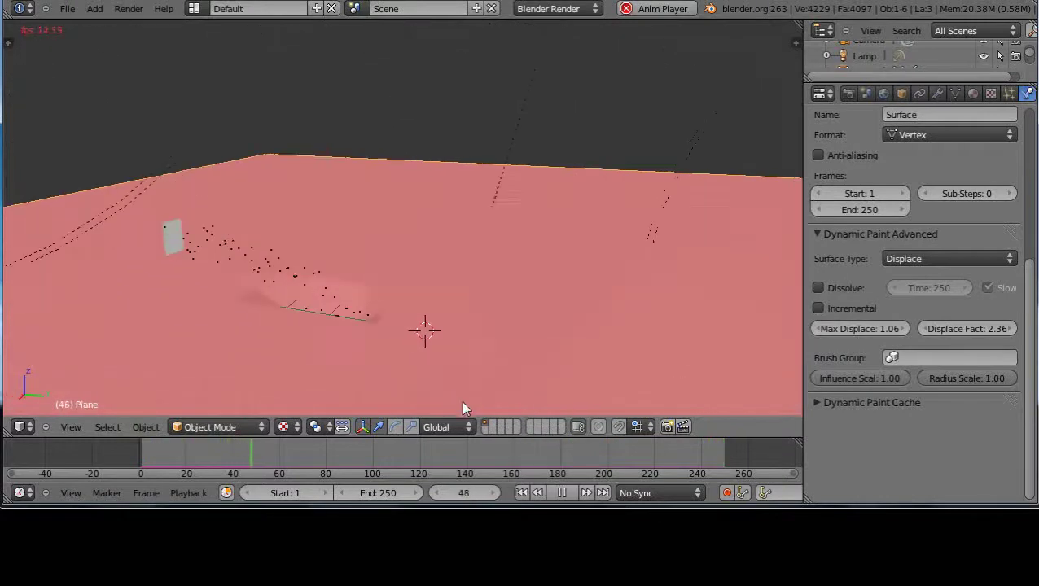
{"action": "middle_click_drag", "start_coordinate": [536, 364], "coordinate": [603, 360]}
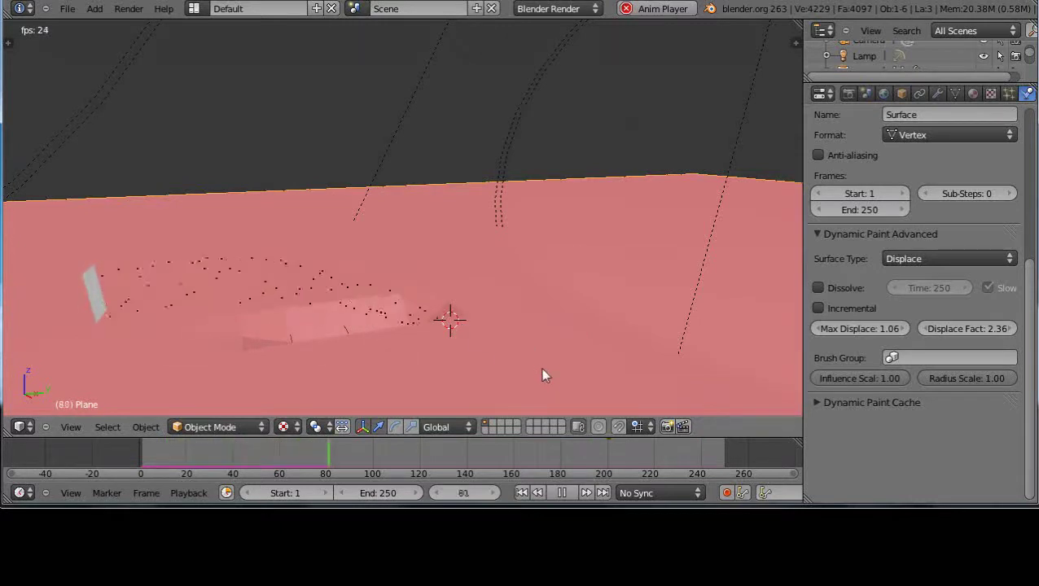
{"action": "middle_click_drag", "start_coordinate": [541, 368], "coordinate": [476, 372]}
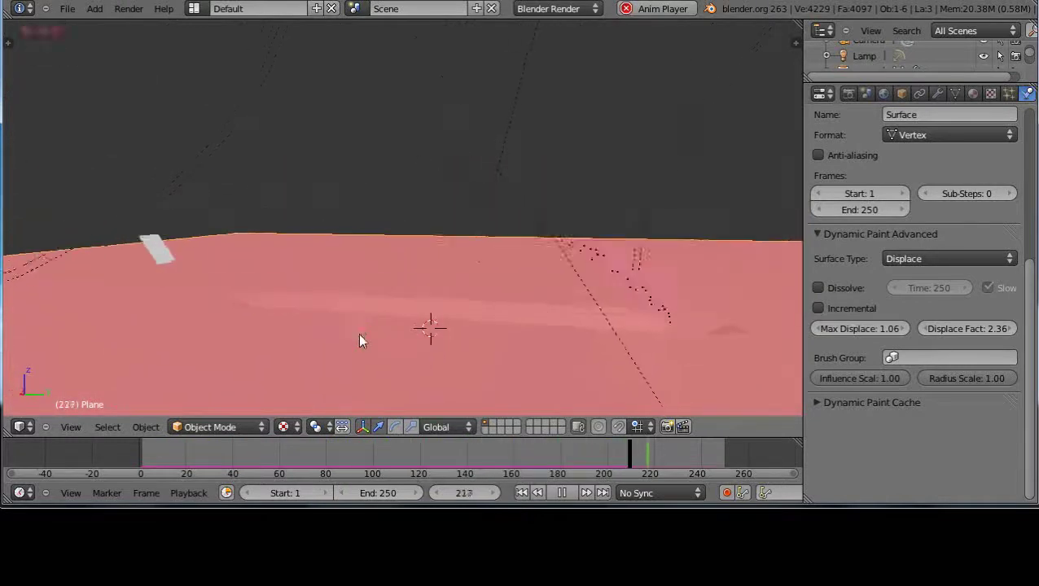
{"action": "right_click", "coordinate": [161, 246]}
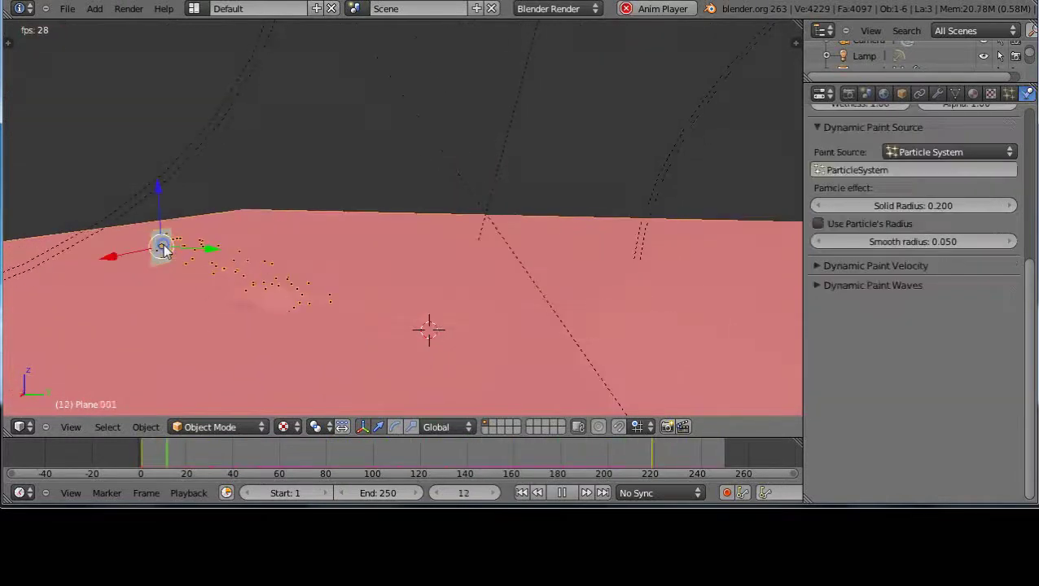